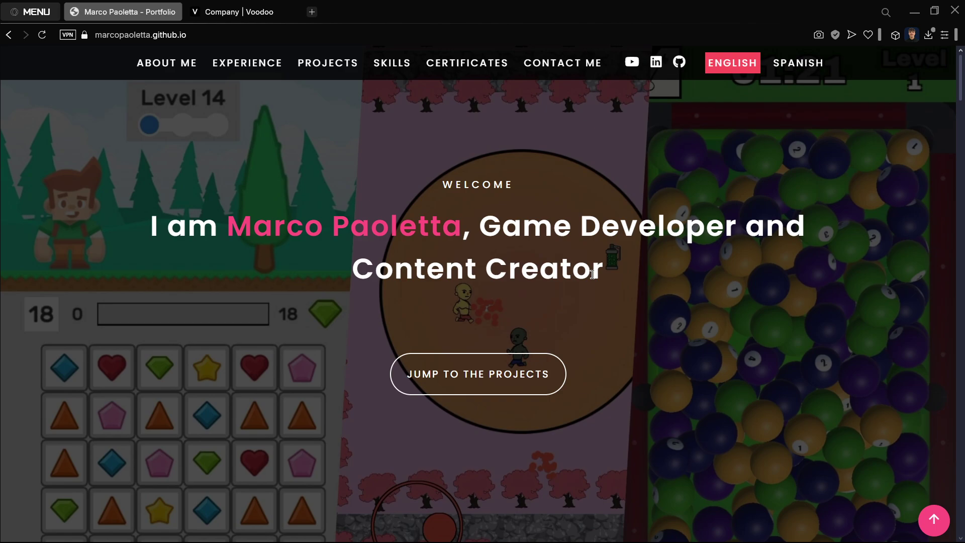
# Scroll the portfolio through its experience to Relevant Projects, which lists the three Voodoo games.
pyautogui.scroll(-15, 592, 274)
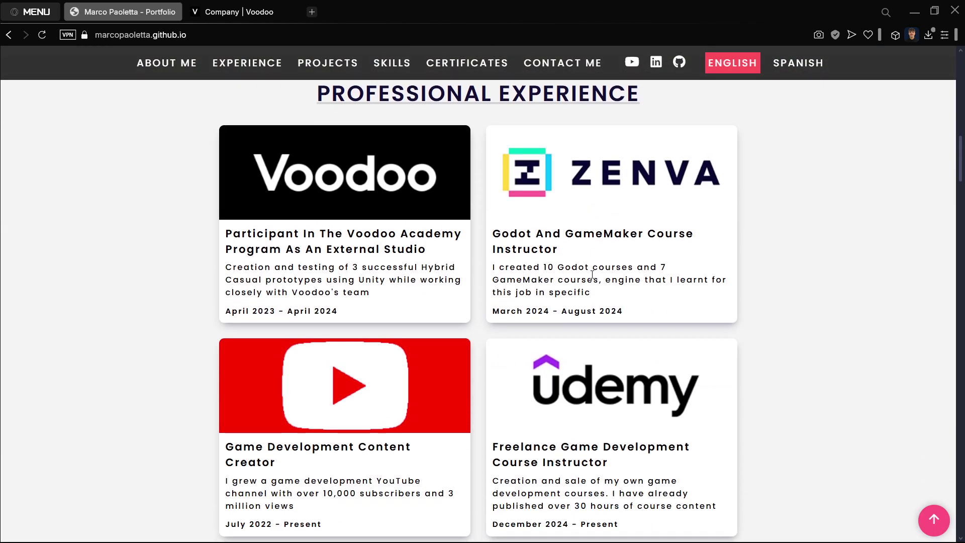
pyautogui.scroll(-15, 593, 274)
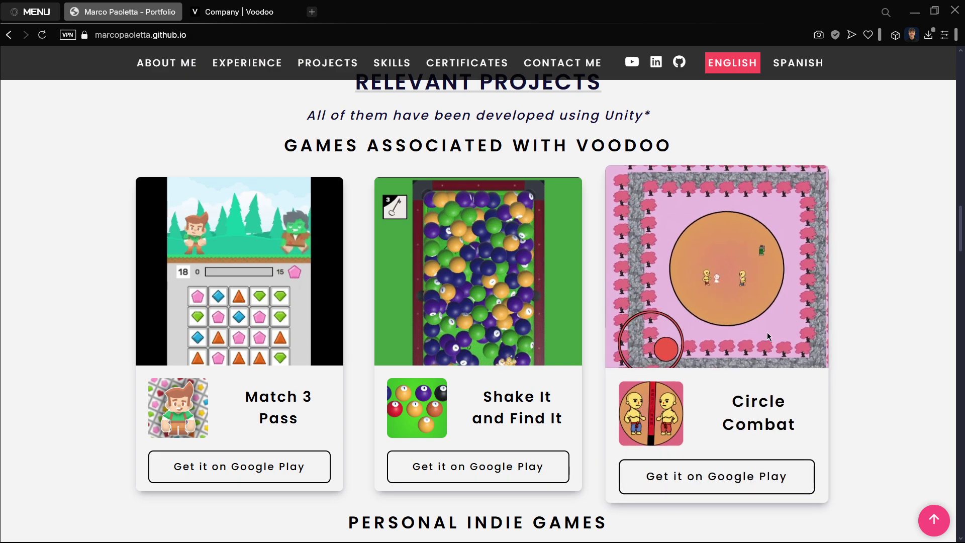
pyautogui.scroll(1, 852, 346)
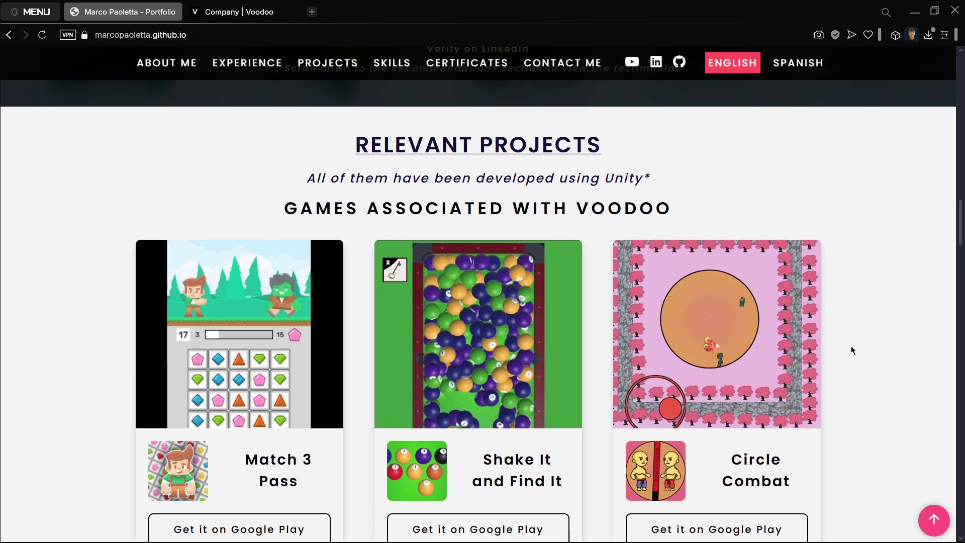
pyautogui.scroll(-9, 852, 346)
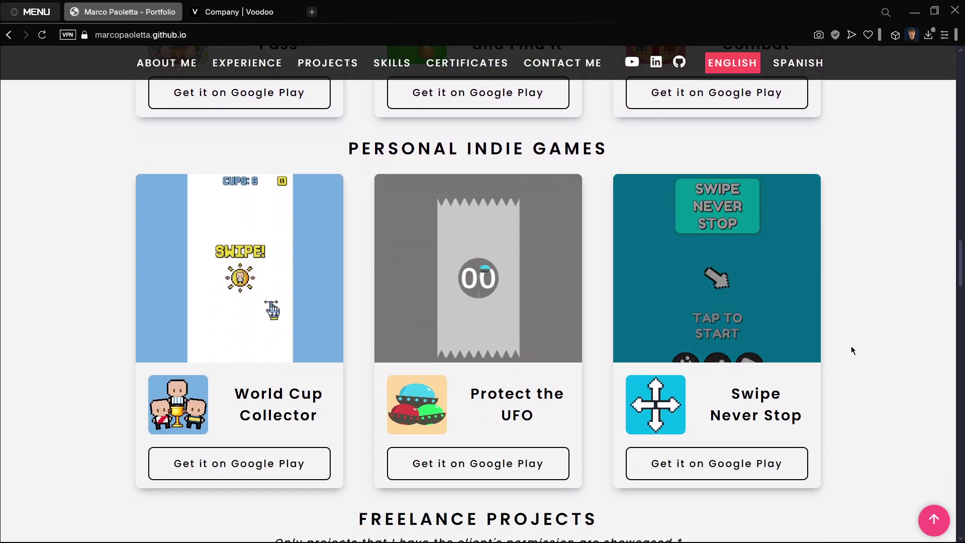
pyautogui.scroll(-2, 852, 347)
pyautogui.scroll(8, 852, 347)
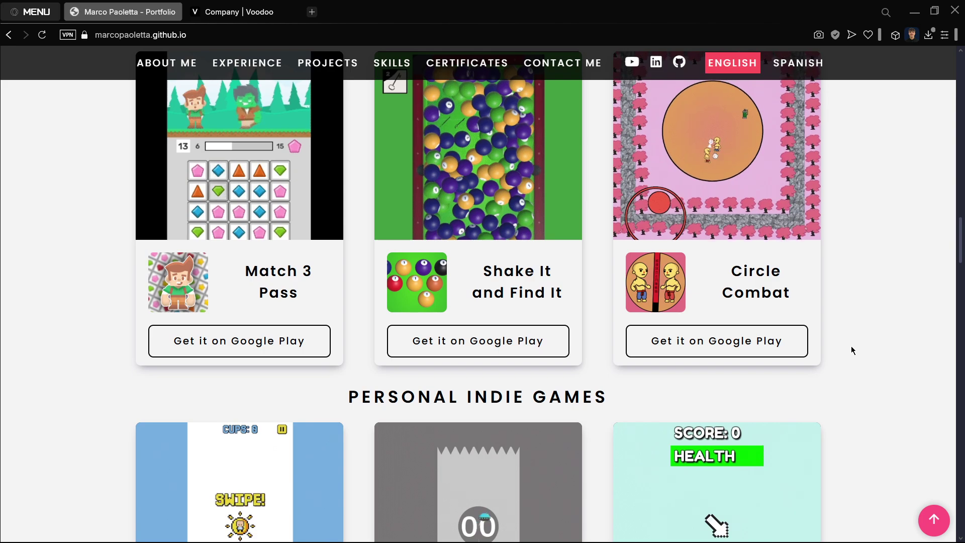
pyautogui.scroll(-7, 852, 346)
pyautogui.scroll(5, 851, 346)
pyautogui.scroll(5, 852, 346)
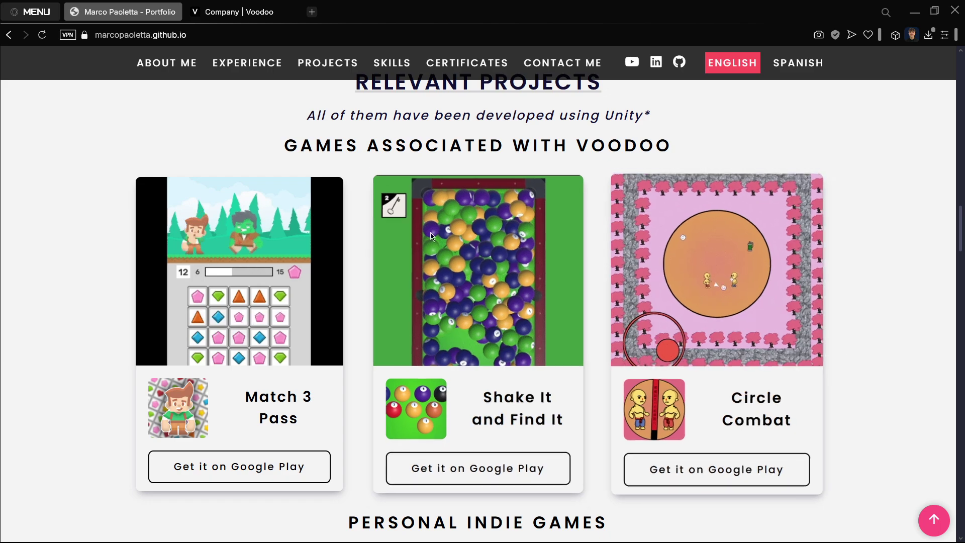
pyautogui.scroll(-12, 388, 231)
pyautogui.scroll(8, 502, 372)
pyautogui.scroll(5, 442, 364)
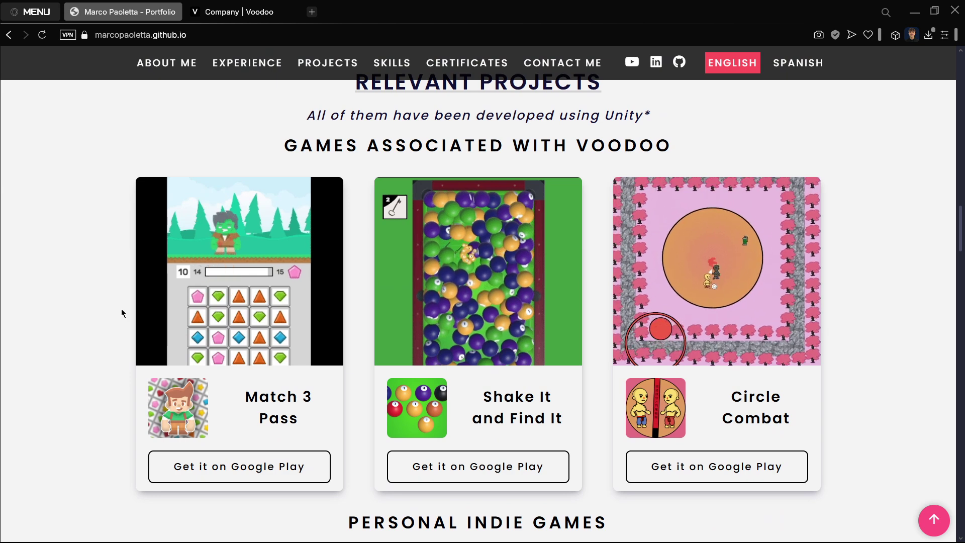
# On the Voodoo tab, highlight the 8 billion downloads, $670 million revenue and 150 million monthly users figures.
pyautogui.hotkey('ctrl', 'Tab')
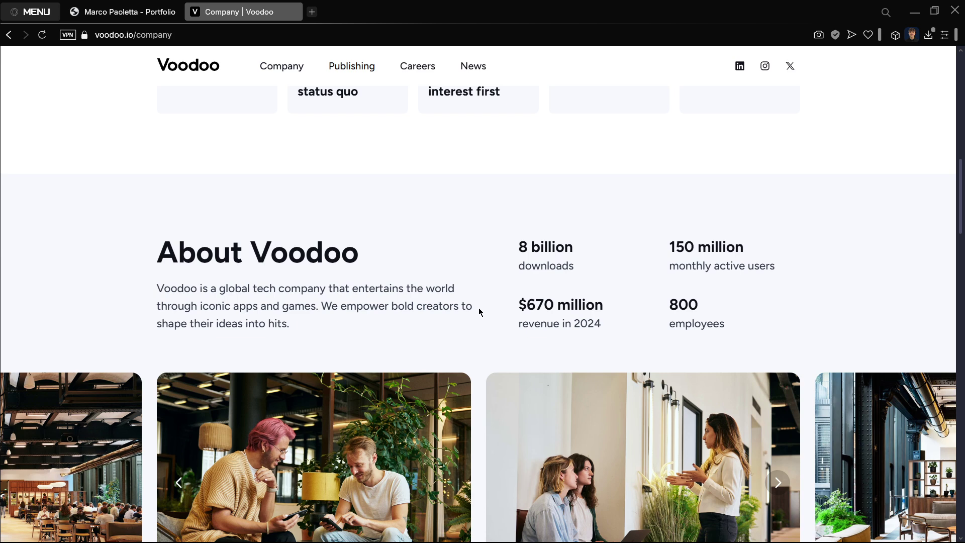
pyautogui.moveTo(522, 244); pyautogui.dragTo(601, 263)
pyautogui.click(543, 298)
pyautogui.moveTo(515, 305); pyautogui.dragTo(603, 307)
pyautogui.moveTo(670, 246); pyautogui.dragTo(717, 246)
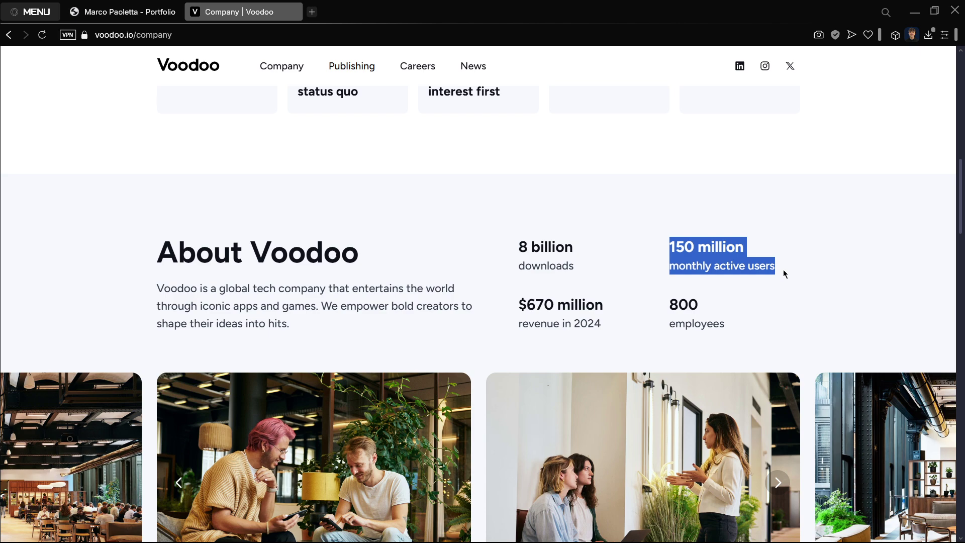
# Return to the portfolio tab and browse the Voodoo games section, briefly highlighting its heading and first card.
pyautogui.click(123, 11)
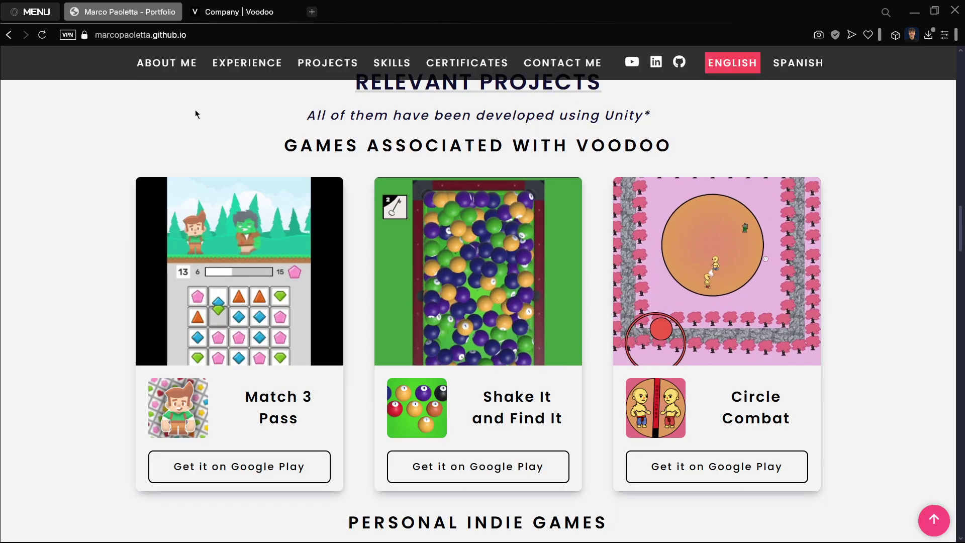
pyautogui.moveTo(107, 201); pyautogui.dragTo(891, 425)
pyautogui.click(868, 437)
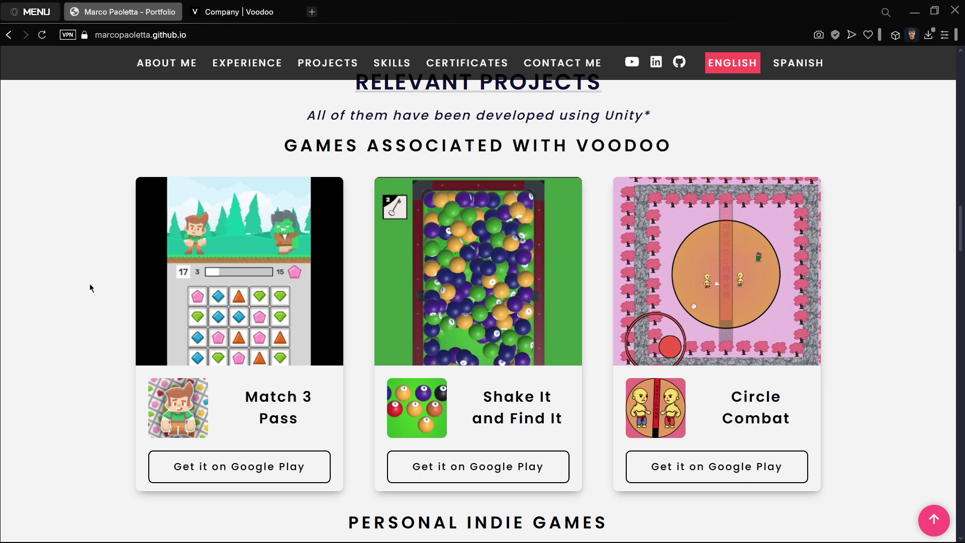
pyautogui.scroll(4, 90, 286)
pyautogui.scroll(-6, 90, 288)
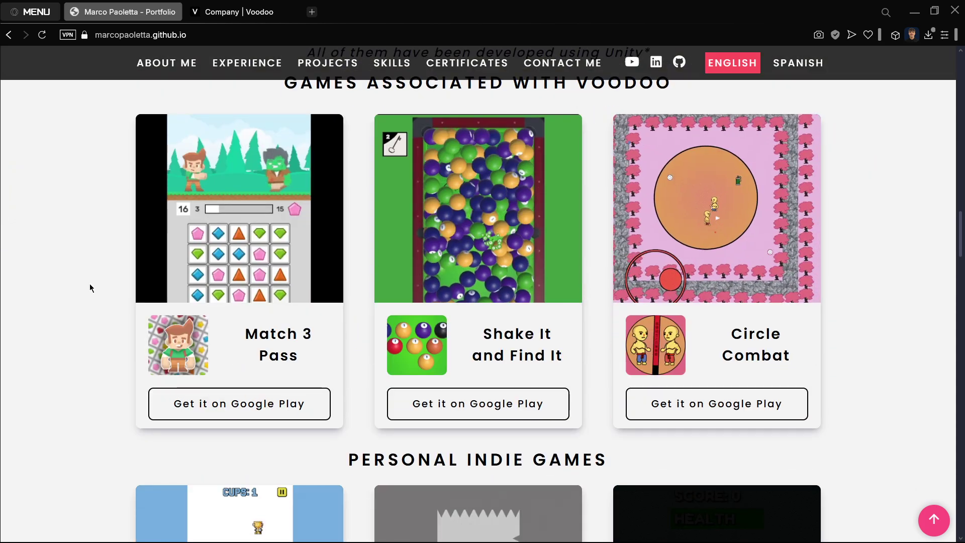
pyautogui.scroll(3, 89, 287)
pyautogui.scroll(-2, 89, 287)
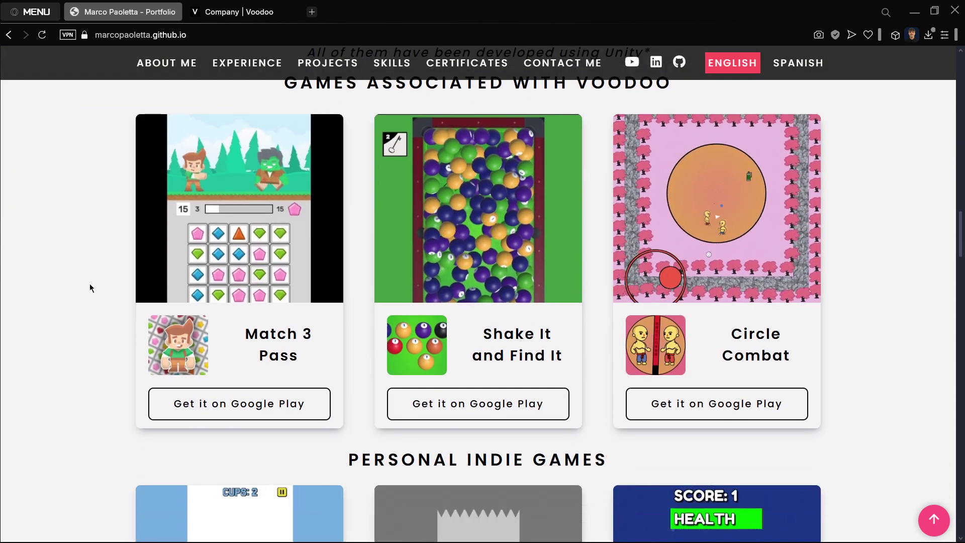
pyautogui.scroll(1, 89, 287)
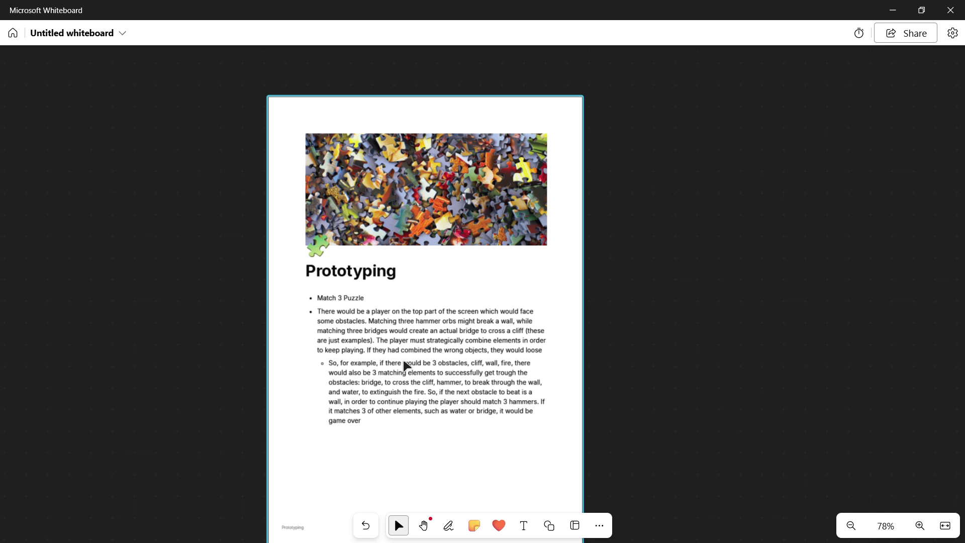
# Select the pen with cyan ink, test and undo a stroke, and reposition the Prototyping page.
pyautogui.click(449, 525)
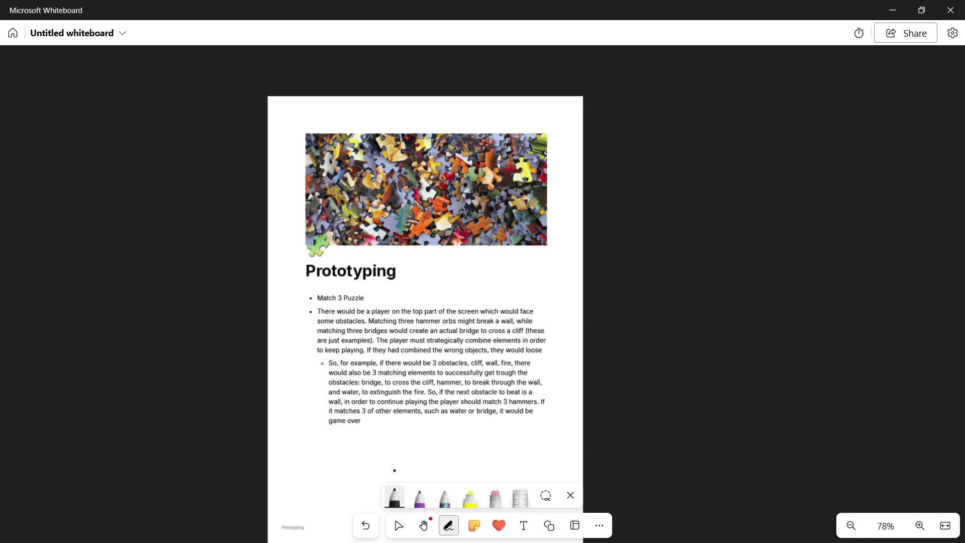
pyautogui.click(394, 497)
pyautogui.click(380, 406)
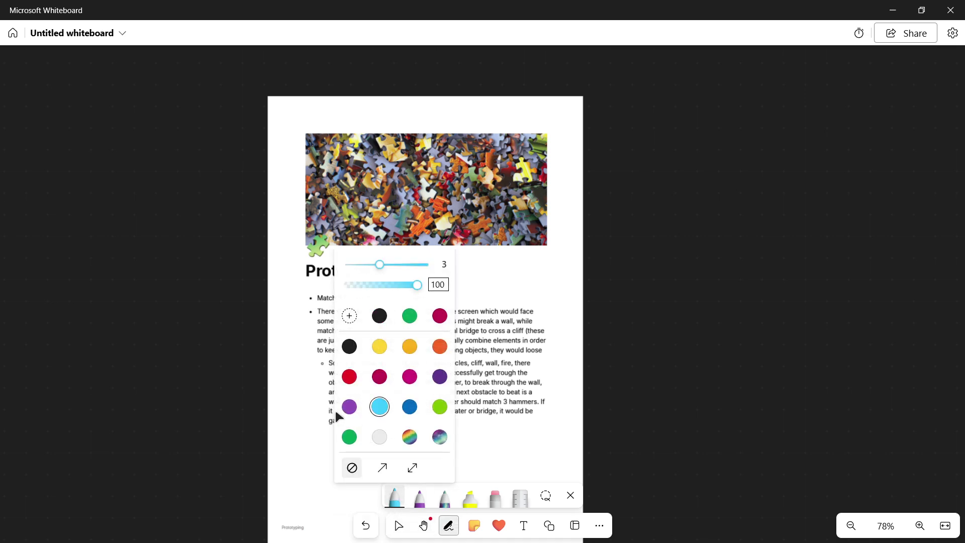
pyautogui.moveTo(190, 346); pyautogui.dragTo(159, 352)
pyautogui.hotkey('ctrl', 'z')
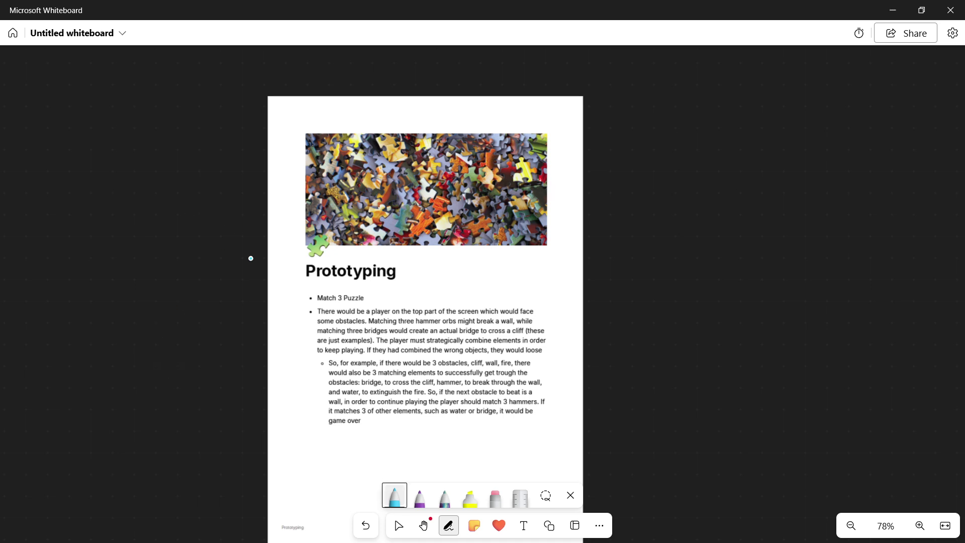
pyautogui.moveTo(288, 300); pyautogui.dragTo(341, 280, button='right')
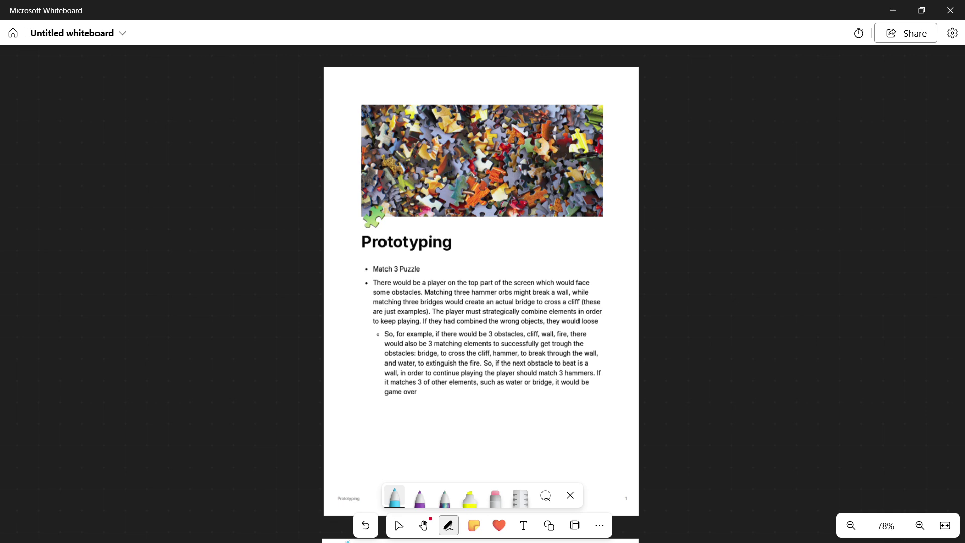
# Search Windows for Notion, then return to the whiteboard.
pyautogui.press('super')
pyautogui.write('notio')
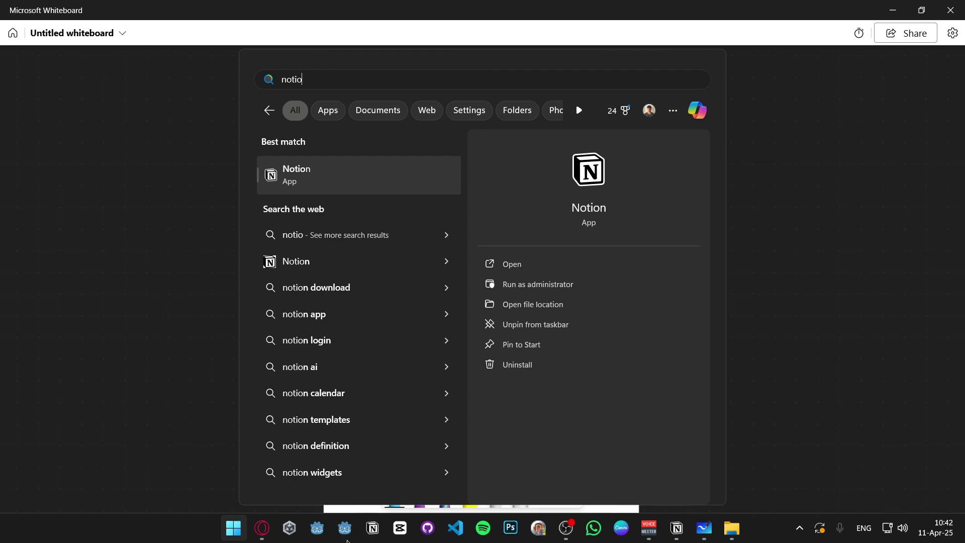
pyautogui.press('Return')
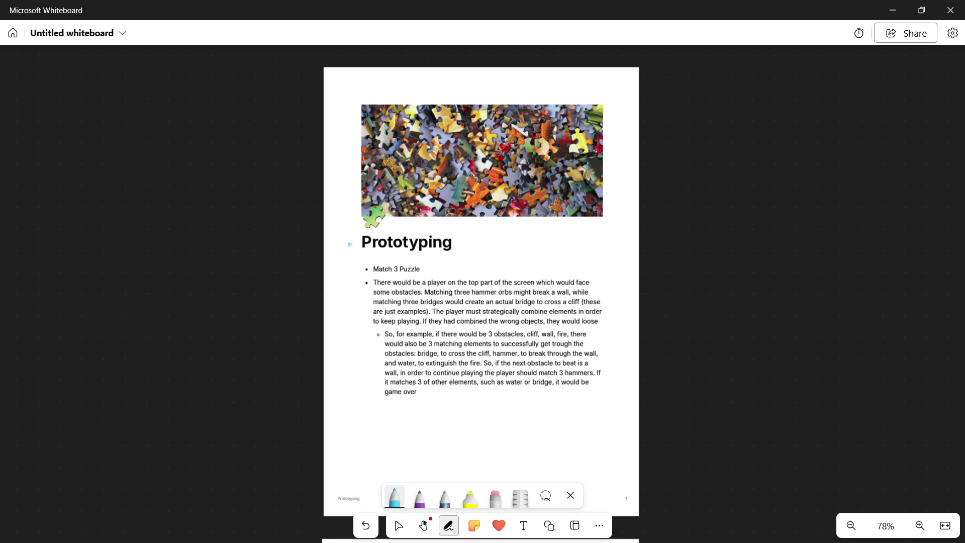
# Zoom in and underline Match 3 Puzzle in cyan, adding an arrow labelled GENRE.
pyautogui.keyDown('ctrl'); pyautogui.scroll(4, 351, 256); pyautogui.keyUp('ctrl')
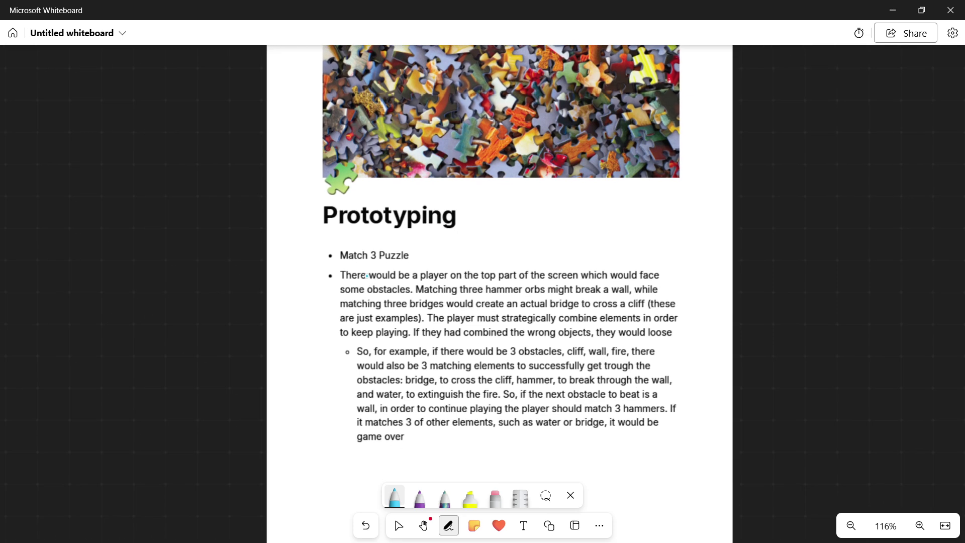
pyautogui.scroll(-1, 382, 334)
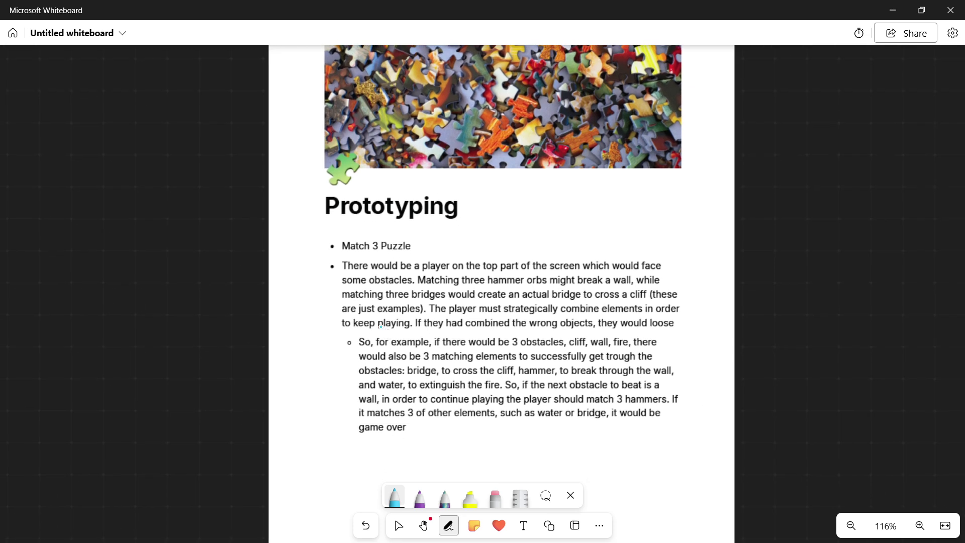
pyautogui.keyDown('ctrl'); pyautogui.scroll(-5, 380, 327); pyautogui.keyUp('ctrl')
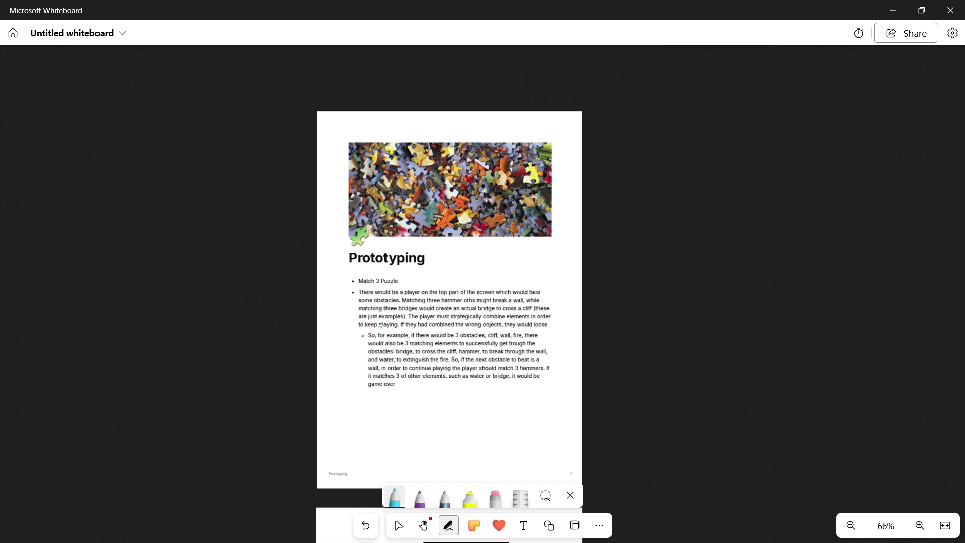
pyautogui.keyDown('ctrl'); pyautogui.scroll(5, 378, 344); pyautogui.keyUp('ctrl')
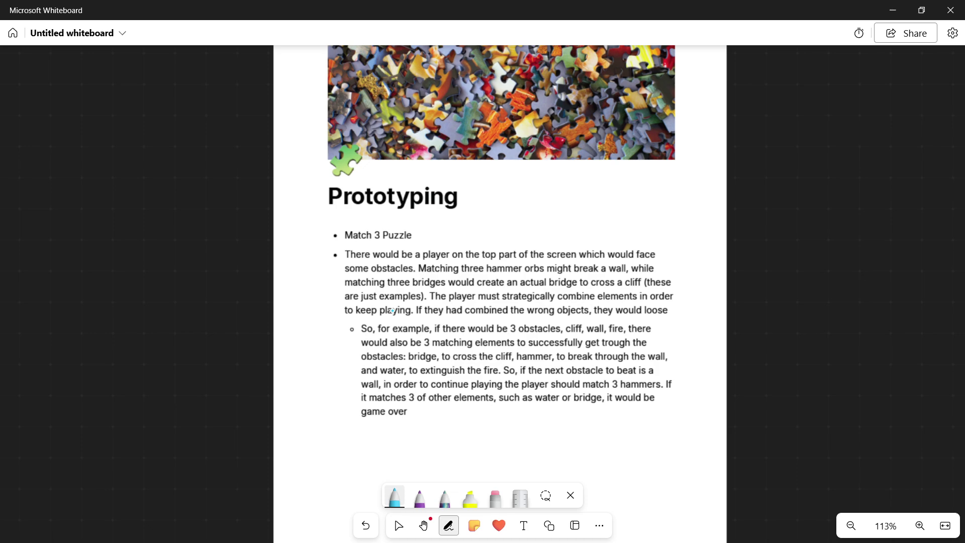
pyautogui.hscroll(-1, 455, 200)
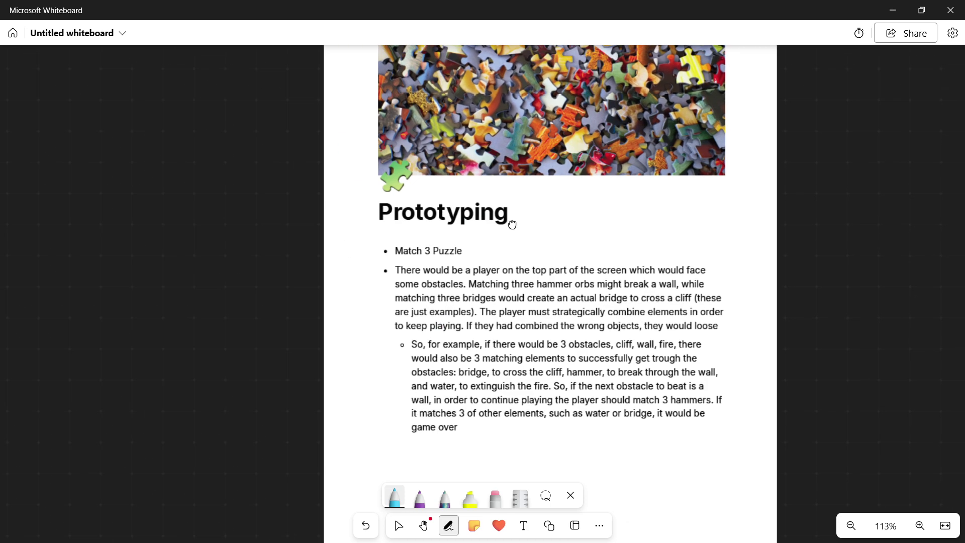
pyautogui.keyDown('ctrl'); pyautogui.scroll(2, 508, 227); pyautogui.keyUp('ctrl')
pyautogui.keyDown('ctrl'); pyautogui.scroll(-3, 466, 285); pyautogui.keyUp('ctrl')
pyautogui.hscroll(1, 466, 286)
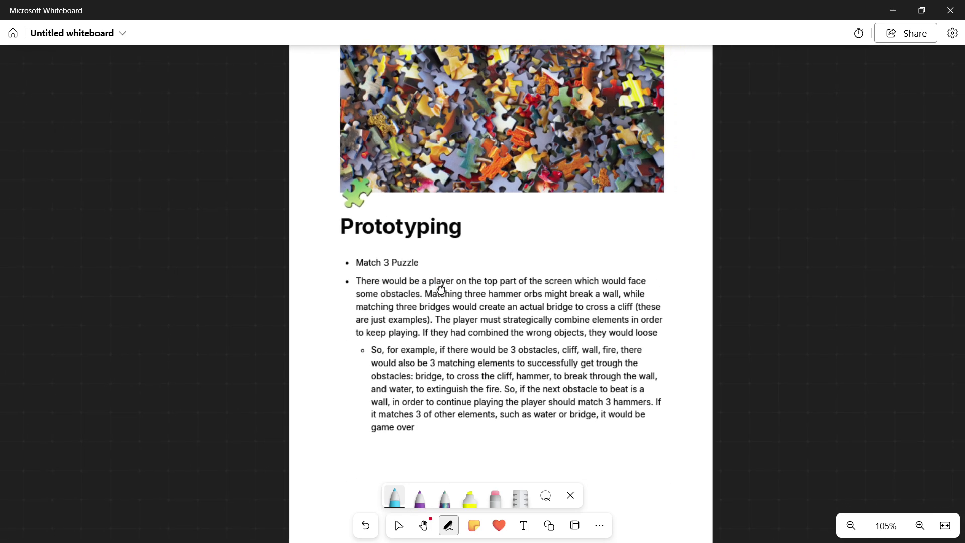
pyautogui.keyDown('ctrl'); pyautogui.scroll(3, 434, 283); pyautogui.keyUp('ctrl')
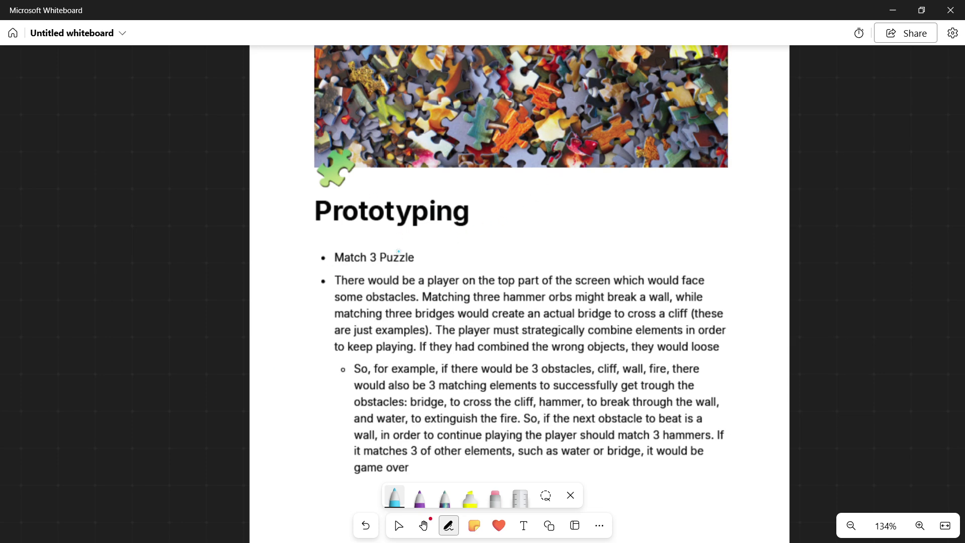
pyautogui.moveTo(413, 265); pyautogui.dragTo(364, 269)
pyautogui.moveTo(434, 252)
pyautogui.mouseDown()
pyautogui.moveTo(466, 261)
pyautogui.moveTo(456, 262)
pyautogui.mouseUp()
pyautogui.moveTo(473, 246)
pyautogui.mouseDown()
pyautogui.moveTo(472, 255)
pyautogui.moveTo(510, 247)
pyautogui.moveTo(529, 261)
pyautogui.moveTo(529, 245)
pyautogui.moveTo(543, 239)
pyautogui.mouseUp()
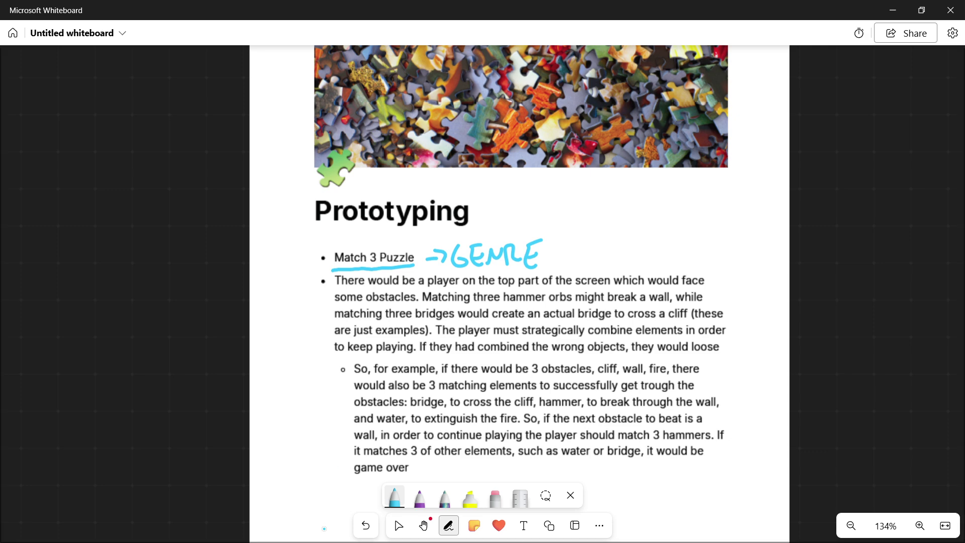
# Pan the page up to see its footer and glance at the second page.
pyautogui.keyDown('ctrl'); pyautogui.scroll(-3, 388, 314); pyautogui.keyUp('ctrl')
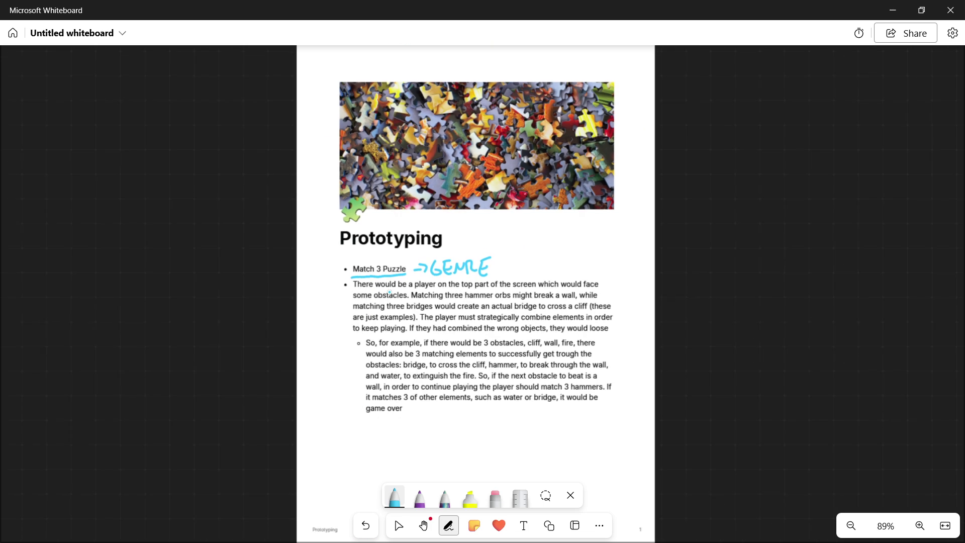
pyautogui.keyDown('ctrl'); pyautogui.scroll(2, 395, 351); pyautogui.keyUp('ctrl')
pyautogui.moveTo(389, 348); pyautogui.dragTo(363, 280, button='right')
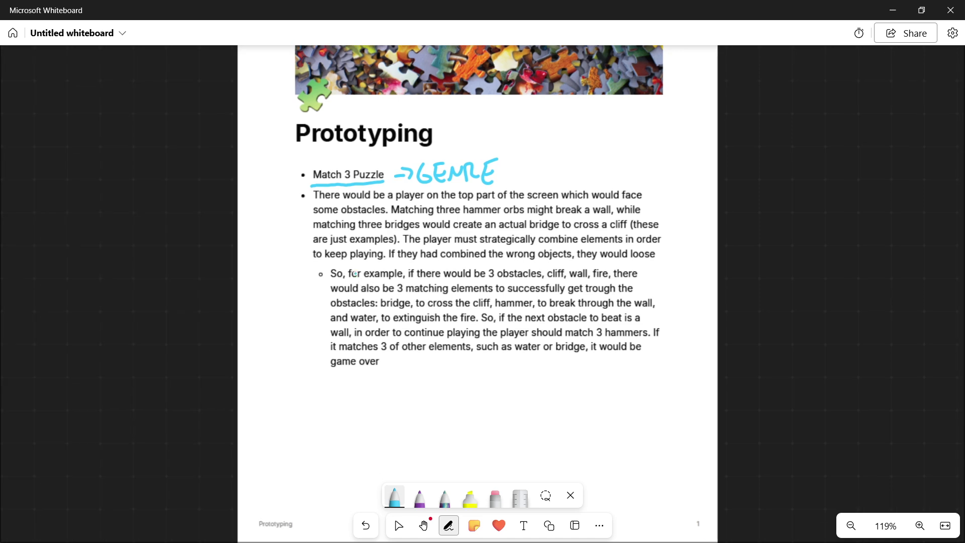
pyautogui.moveTo(381, 354)
pyautogui.mouseDown(button='right')
pyautogui.moveTo(367, 339)
pyautogui.moveTo(372, 166)
pyautogui.moveTo(419, 381)
pyautogui.moveTo(356, 421)
pyautogui.mouseUp(button='right')
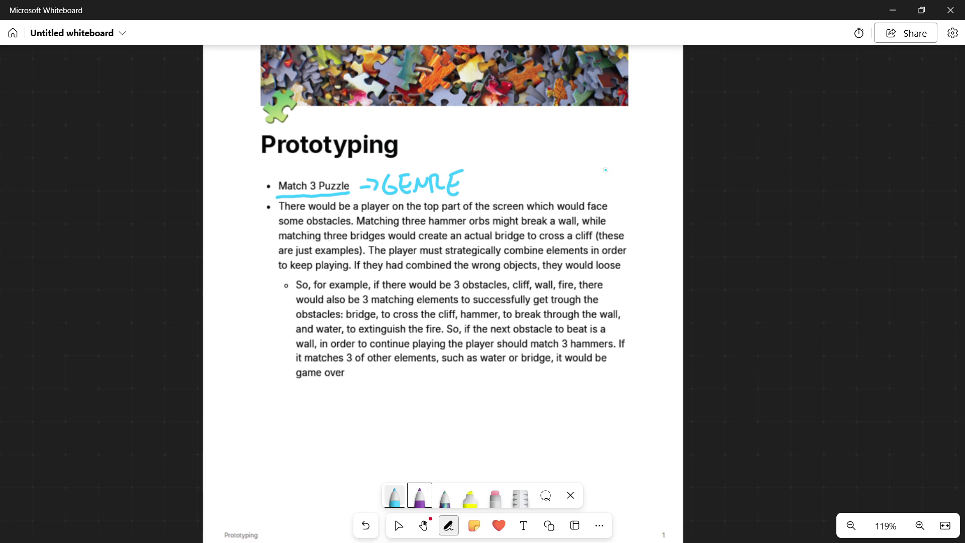
# Bracket the description paragraph and write OVERVIEW beside it in cyan.
pyautogui.moveTo(605, 192)
pyautogui.mouseDown()
pyautogui.moveTo(629, 192)
pyautogui.moveTo(633, 236)
pyautogui.mouseUp()
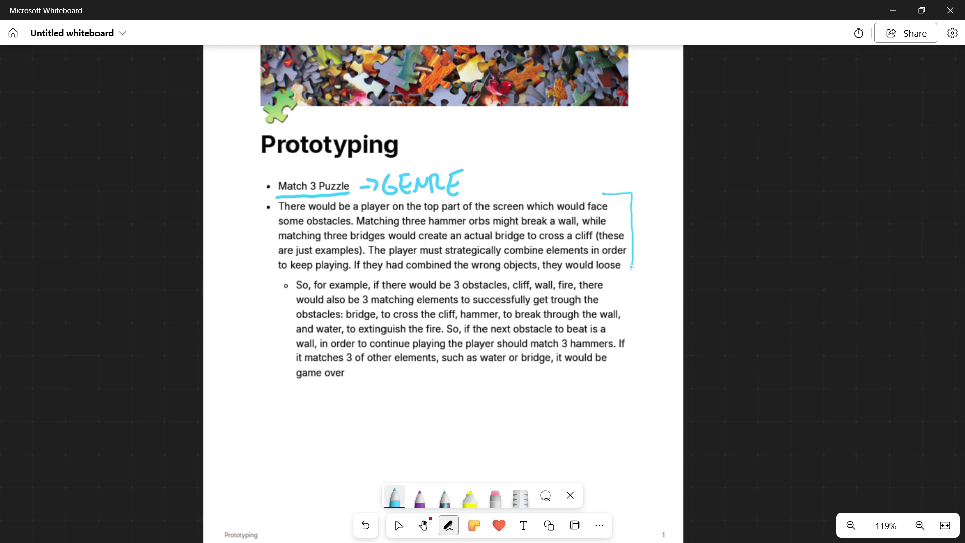
pyautogui.moveTo(632, 269); pyautogui.dragTo(606, 271)
pyautogui.moveTo(654, 214)
pyautogui.mouseDown()
pyautogui.moveTo(639, 221)
pyautogui.moveTo(667, 210)
pyautogui.moveTo(677, 226)
pyautogui.moveTo(689, 217)
pyautogui.moveTo(703, 226)
pyautogui.moveTo(714, 207)
pyautogui.moveTo(722, 214)
pyautogui.mouseUp()
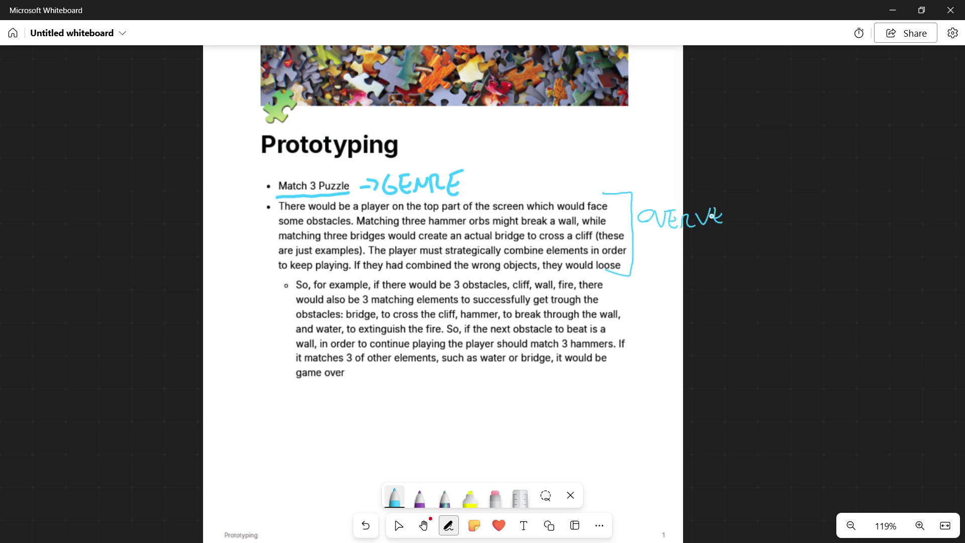
pyautogui.hotkey('ctrl', 'z')
pyautogui.moveTo(727, 203)
pyautogui.mouseDown()
pyautogui.moveTo(728, 221)
pyautogui.moveTo(740, 211)
pyautogui.moveTo(752, 222)
pyautogui.moveTo(765, 205)
pyautogui.mouseUp()
# Bracket the first two sentences and draw an arrow from the first sentence to OVERVIEW.
pyautogui.keyDown('ctrl'); pyautogui.scroll(4, 303, 207); pyautogui.keyUp('ctrl')
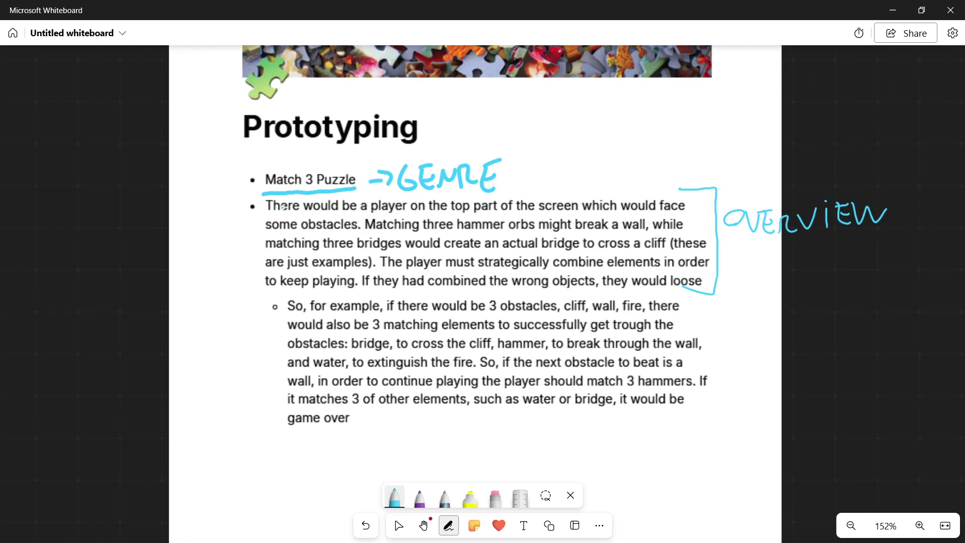
pyautogui.moveTo(272, 216)
pyautogui.mouseDown()
pyautogui.moveTo(259, 199)
pyautogui.moveTo(273, 194)
pyautogui.mouseUp()
pyautogui.moveTo(355, 217)
pyautogui.mouseDown()
pyautogui.moveTo(362, 229)
pyautogui.moveTo(352, 233)
pyautogui.mouseUp()
pyautogui.moveTo(579, 188)
pyautogui.mouseDown()
pyautogui.moveTo(615, 171)
pyautogui.moveTo(720, 161)
pyautogui.moveTo(745, 182)
pyautogui.mouseUp()
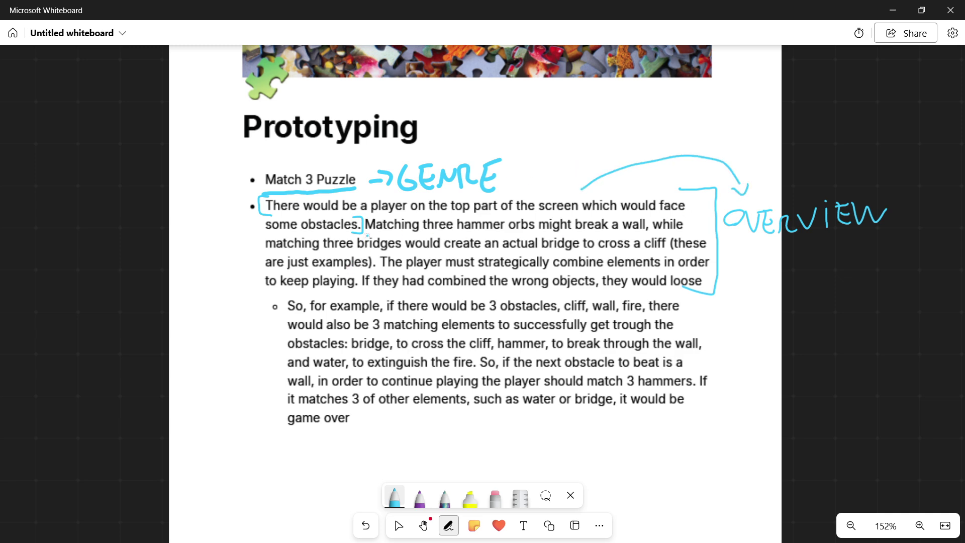
pyautogui.moveTo(371, 217); pyautogui.dragTo(373, 234)
pyautogui.moveTo(363, 250)
pyautogui.mouseDown()
pyautogui.moveTo(376, 272)
pyautogui.moveTo(364, 275)
pyautogui.mouseUp()
pyautogui.keyDown('ctrl'); pyautogui.scroll(-3, 388, 241); pyautogui.keyUp('ctrl')
pyautogui.keyDown('ctrl'); pyautogui.scroll(3, 421, 237); pyautogui.keyUp('ctrl')
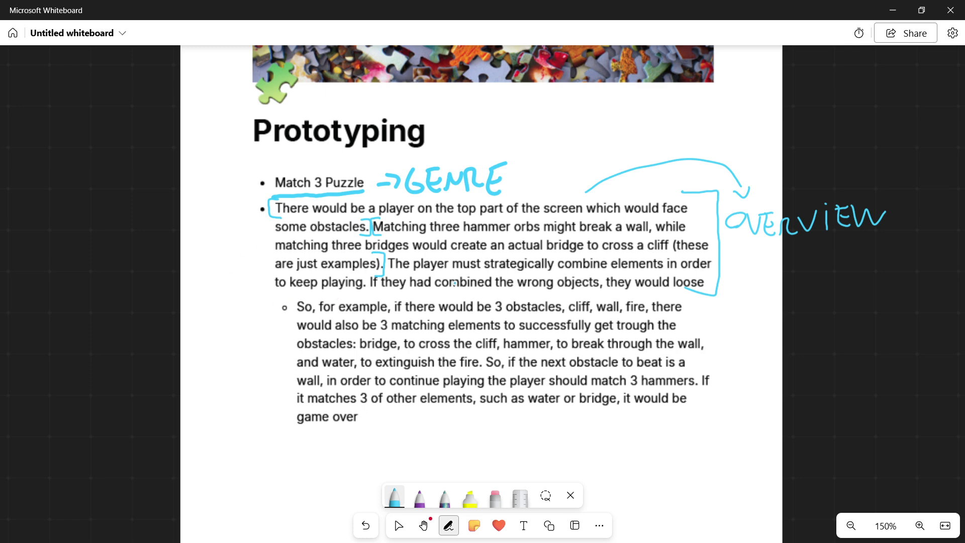
# Write win/LOSE in cyan ink left of the paragraph.
pyautogui.moveTo(248, 249)
pyautogui.mouseDown()
pyautogui.moveTo(262, 247)
pyautogui.moveTo(239, 258)
pyautogui.mouseUp()
pyautogui.moveTo(147, 235)
pyautogui.mouseDown()
pyautogui.moveTo(176, 230)
pyautogui.moveTo(186, 245)
pyautogui.moveTo(204, 234)
pyautogui.moveTo(205, 257)
pyautogui.mouseUp()
pyautogui.click(175, 231)
pyautogui.moveTo(149, 266); pyautogui.dragTo(161, 283)
pyautogui.moveTo(173, 272)
pyautogui.mouseDown()
pyautogui.moveTo(169, 278)
pyautogui.moveTo(174, 269)
pyautogui.mouseUp()
pyautogui.moveTo(190, 266); pyautogui.dragTo(182, 286)
pyautogui.moveTo(197, 270)
pyautogui.mouseDown()
pyautogui.moveTo(197, 286)
pyautogui.moveTo(204, 277)
pyautogui.mouseUp()
pyautogui.moveTo(198, 267); pyautogui.dragTo(206, 268)
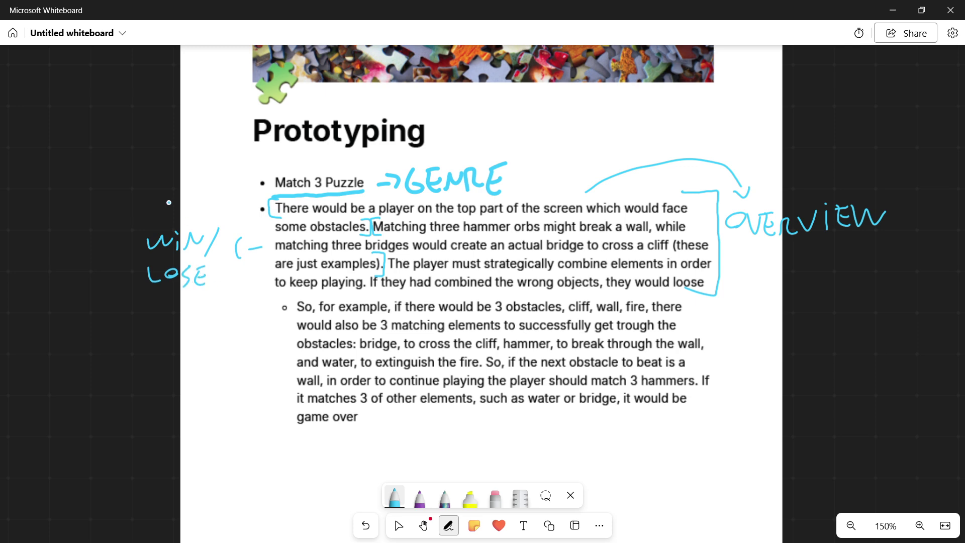
# Add an up arrow to MATCH and a down arrow to OBS. around the win/LOSE note.
pyautogui.moveTo(179, 220); pyautogui.dragTo(179, 203)
pyautogui.moveTo(174, 210)
pyautogui.mouseDown()
pyautogui.moveTo(168, 192)
pyautogui.moveTo(181, 183)
pyautogui.mouseUp()
pyautogui.moveTo(185, 177)
pyautogui.mouseDown()
pyautogui.moveTo(197, 175)
pyautogui.moveTo(190, 192)
pyautogui.mouseUp()
pyautogui.moveTo(211, 178)
pyautogui.mouseDown()
pyautogui.moveTo(203, 189)
pyautogui.moveTo(211, 190)
pyautogui.mouseUp()
pyautogui.moveTo(212, 182); pyautogui.dragTo(221, 180)
pyautogui.moveTo(220, 171); pyautogui.dragTo(222, 190)
pyautogui.moveTo(179, 291); pyautogui.dragTo(177, 310)
pyautogui.moveTo(177, 309); pyautogui.dragTo(184, 304)
pyautogui.moveTo(148, 336); pyautogui.dragTo(150, 333)
pyautogui.moveTo(160, 326)
pyautogui.mouseDown()
pyautogui.moveTo(159, 346)
pyautogui.moveTo(176, 343)
pyautogui.mouseUp()
pyautogui.click(188, 342)
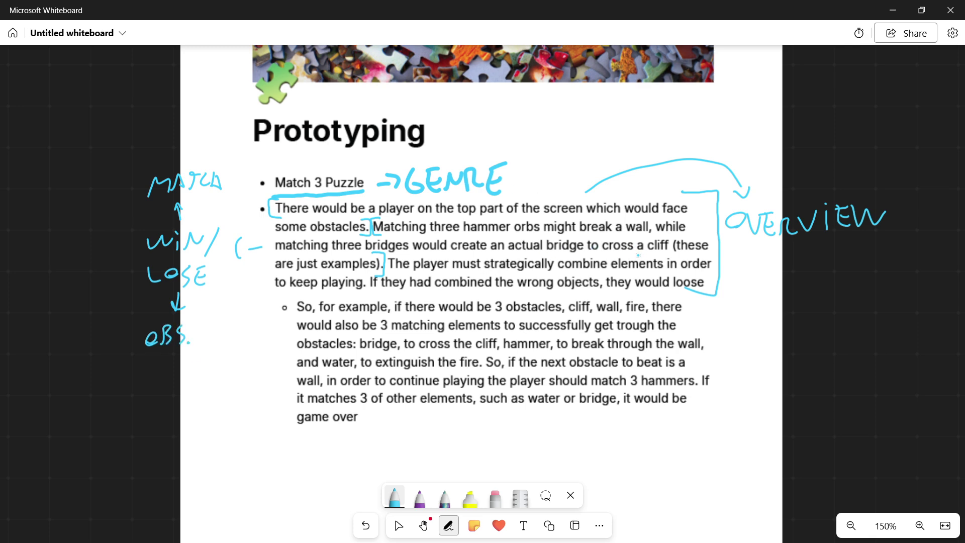
# Underline cliff, actual bridge and hammer, box loose, and bracket the third sentence and sub-bullet paragraph.
pyautogui.moveTo(646, 253); pyautogui.dragTo(666, 253)
pyautogui.moveTo(583, 251); pyautogui.dragTo(508, 251)
pyautogui.moveTo(411, 283); pyautogui.dragTo(368, 267, button='right')
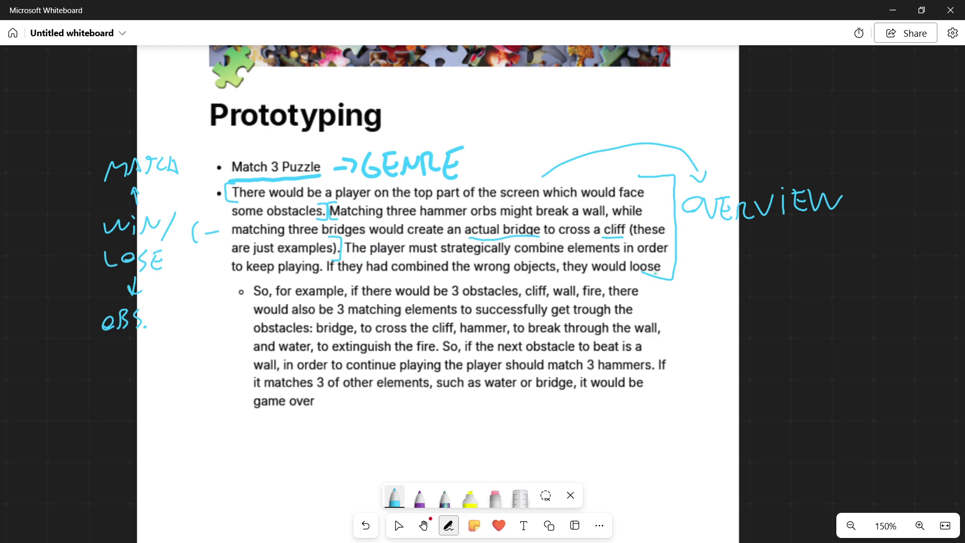
pyautogui.moveTo(655, 273)
pyautogui.mouseDown()
pyautogui.moveTo(622, 276)
pyautogui.moveTo(628, 257)
pyautogui.moveTo(665, 266)
pyautogui.moveTo(656, 274)
pyautogui.mouseUp()
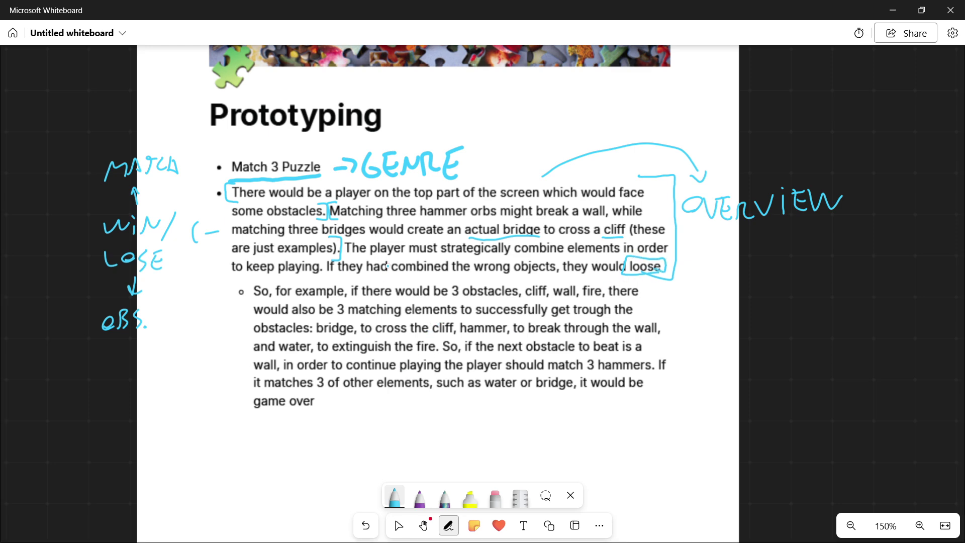
pyautogui.moveTo(356, 259); pyautogui.dragTo(344, 241)
pyautogui.moveTo(289, 319); pyautogui.dragTo(383, 263, button='right')
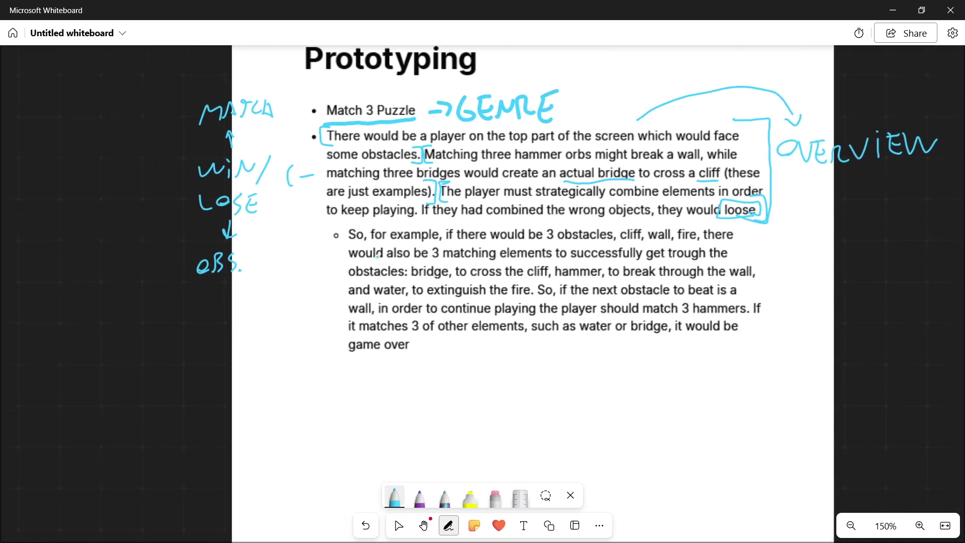
pyautogui.hscroll(2, 377, 256)
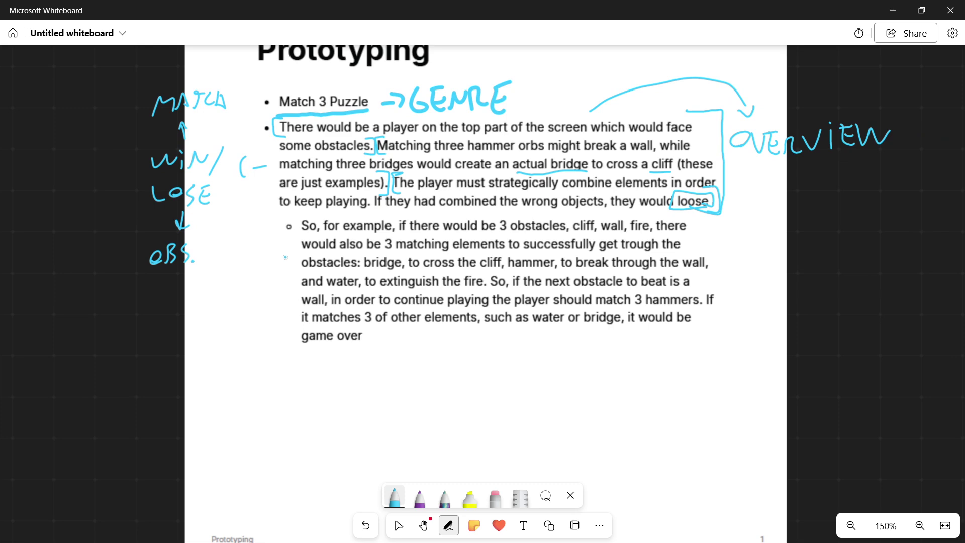
pyautogui.moveTo(286, 262)
pyautogui.mouseDown()
pyautogui.moveTo(275, 218)
pyautogui.moveTo(289, 212)
pyautogui.moveTo(272, 230)
pyautogui.moveTo(290, 217)
pyautogui.mouseUp()
pyautogui.moveTo(555, 271); pyautogui.dragTo(508, 270)
# On page 2, bracket the Character/Obstacles layout sketch in cyan and label it PREVIEW.
pyautogui.scroll(-8, 407, 360)
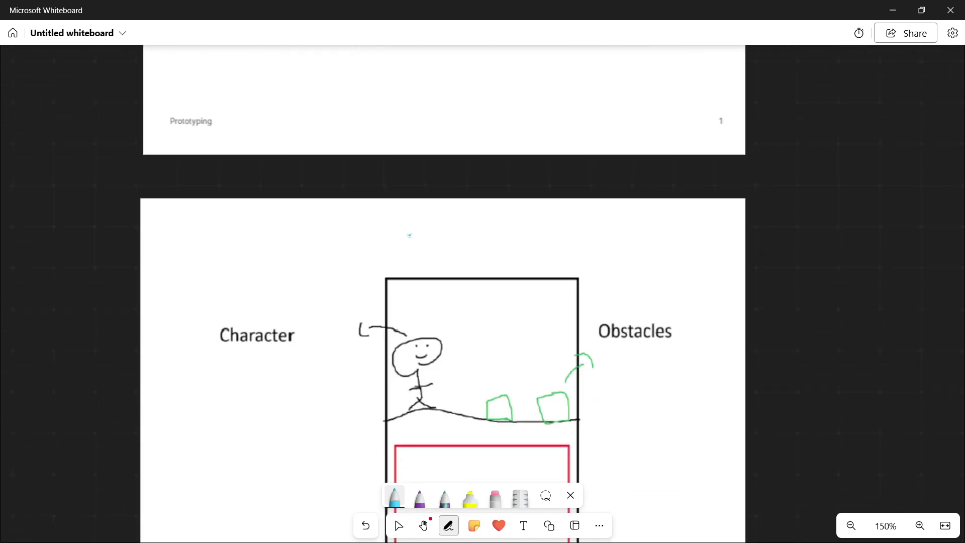
pyautogui.keyDown('ctrl'); pyautogui.scroll(-2, 409, 128); pyautogui.keyUp('ctrl')
pyautogui.keyDown('ctrl'); pyautogui.scroll(-1, 409, 129); pyautogui.keyUp('ctrl')
pyautogui.scroll(1, 453, 164)
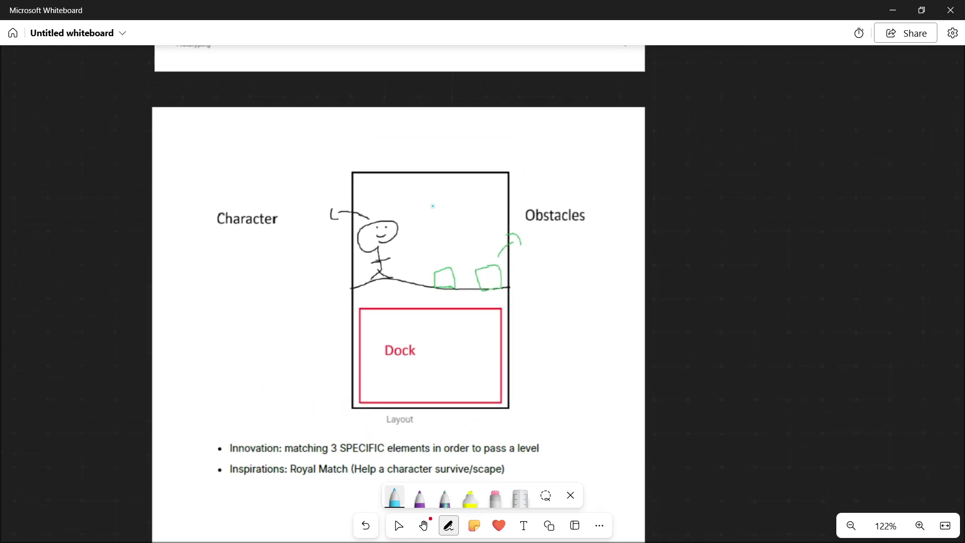
pyautogui.moveTo(563, 167)
pyautogui.mouseDown()
pyautogui.moveTo(609, 181)
pyautogui.moveTo(596, 416)
pyautogui.moveTo(570, 412)
pyautogui.mouseUp()
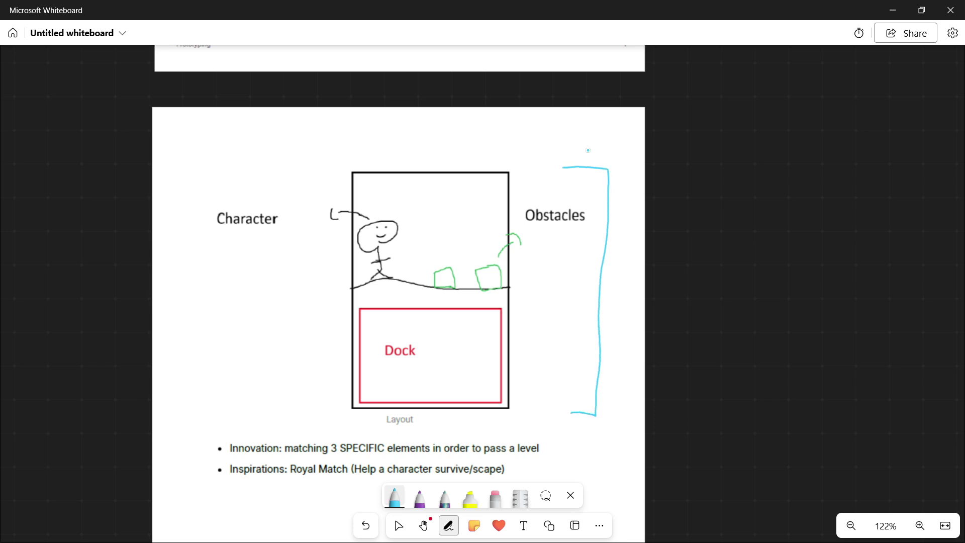
pyautogui.scroll(2, 635, 203)
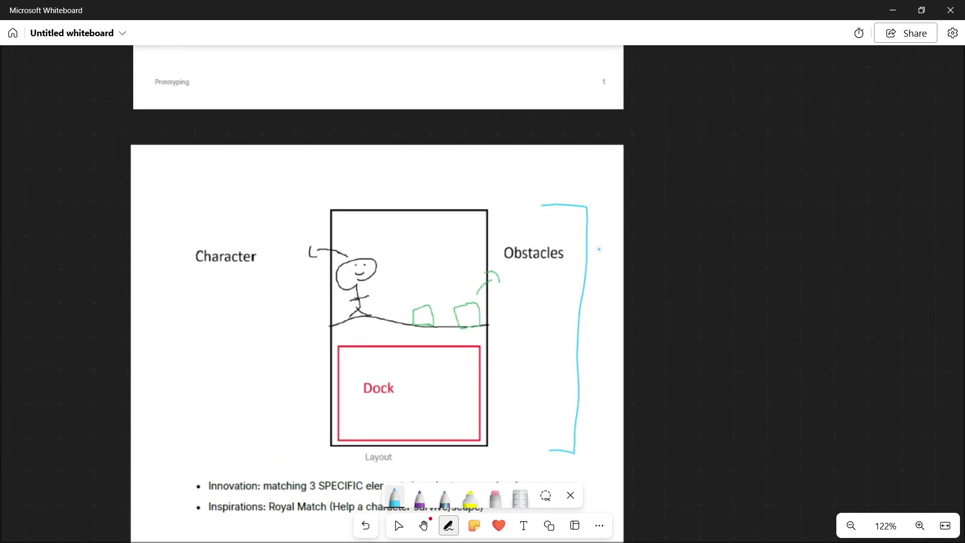
pyautogui.moveTo(593, 249)
pyautogui.mouseDown()
pyautogui.moveTo(596, 277)
pyautogui.moveTo(633, 256)
pyautogui.moveTo(647, 266)
pyautogui.moveTo(716, 260)
pyautogui.mouseUp()
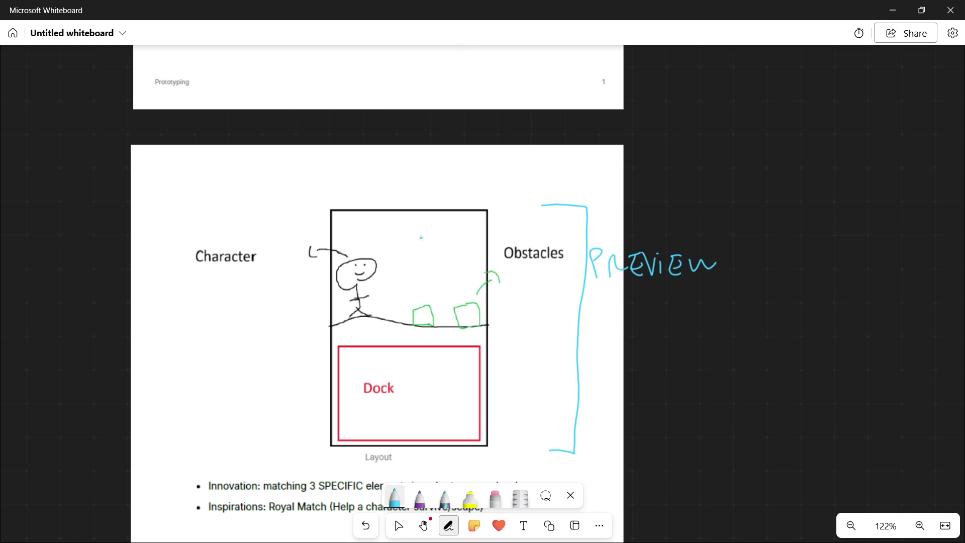
pyautogui.moveTo(408, 250); pyautogui.dragTo(476, 234, button='right')
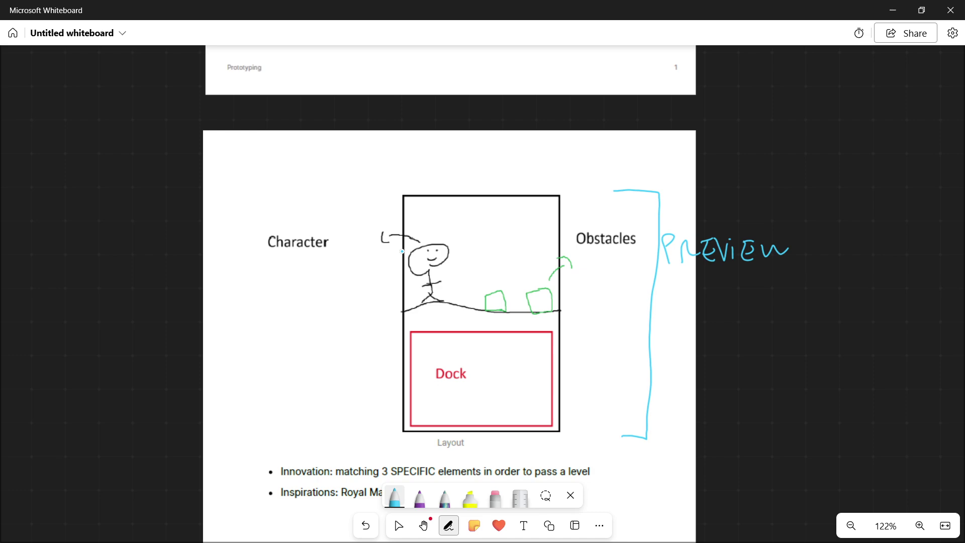
pyautogui.scroll(-3, 365, 253)
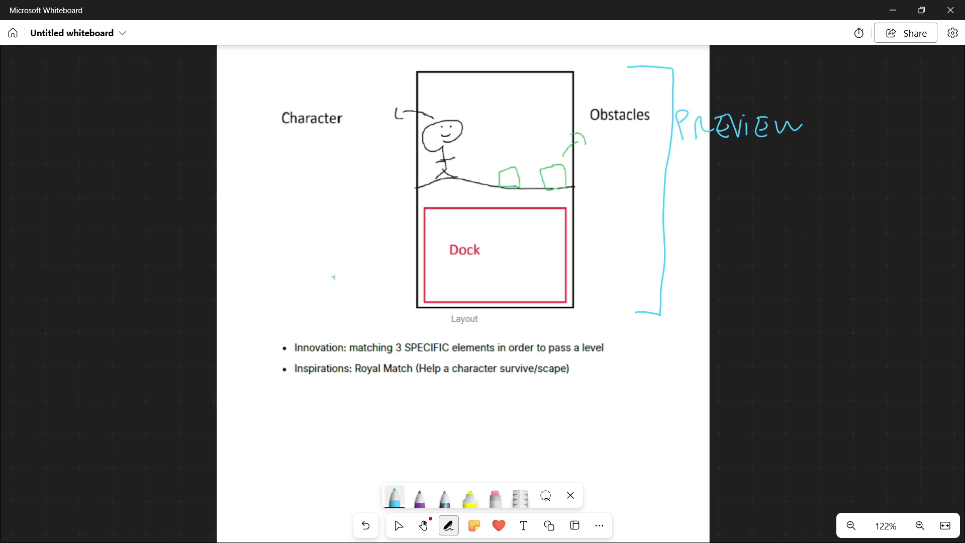
pyautogui.keyDown('ctrl'); pyautogui.scroll(1, 328, 289); pyautogui.keyUp('ctrl')
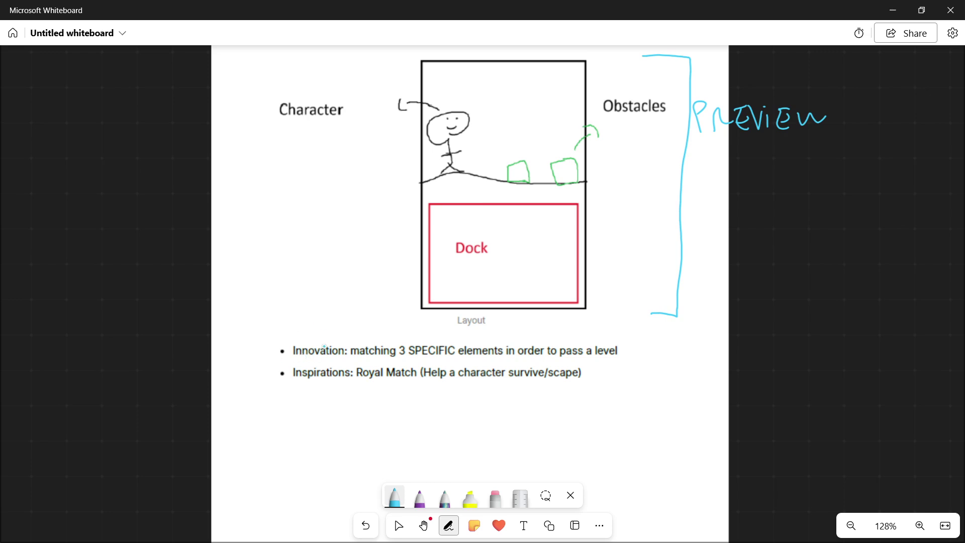
# Mark the Innovation: label and underline 3 SPECIFIC in cyan ink.
pyautogui.moveTo(346, 358)
pyautogui.mouseDown()
pyautogui.moveTo(290, 358)
pyautogui.moveTo(290, 337)
pyautogui.moveTo(346, 334)
pyautogui.moveTo(348, 359)
pyautogui.mouseUp()
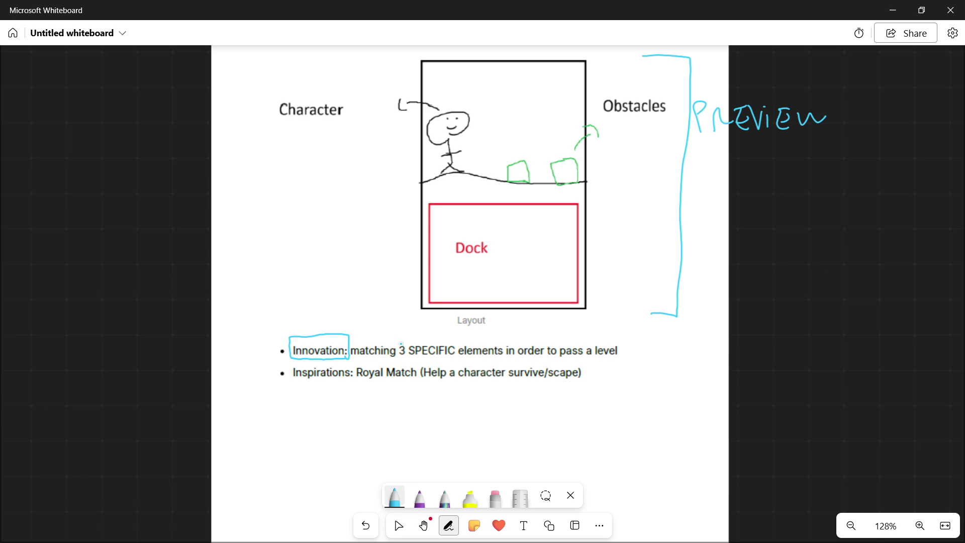
pyautogui.moveTo(455, 358); pyautogui.dragTo(395, 360)
# Label the sketch's obstacle rock with an arrow, and write rock and HAM. in the Dock box.
pyautogui.keyDown('ctrl'); pyautogui.scroll(3, 496, 322); pyautogui.keyUp('ctrl')
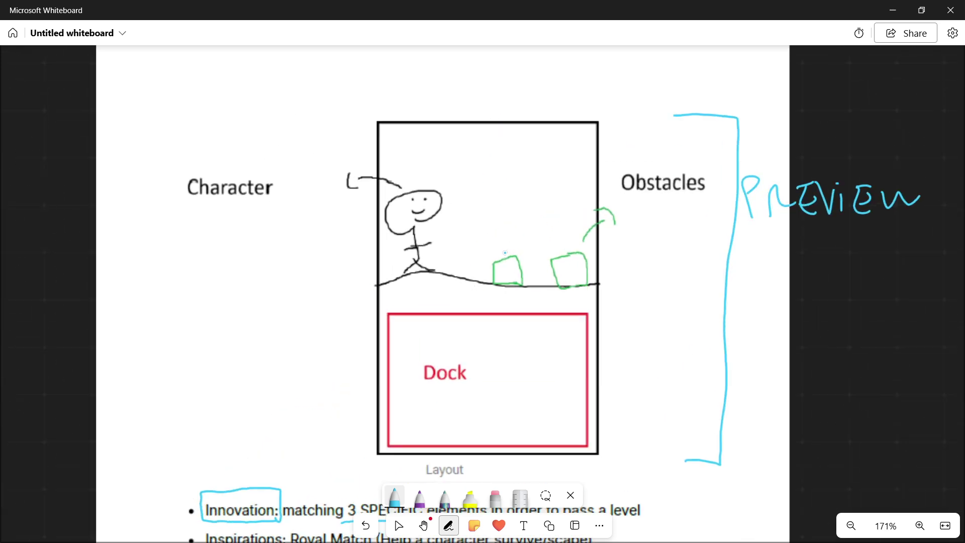
pyautogui.moveTo(502, 251); pyautogui.dragTo(504, 219)
pyautogui.moveTo(461, 185)
pyautogui.mouseDown()
pyautogui.moveTo(501, 168)
pyautogui.moveTo(533, 188)
pyautogui.mouseUp()
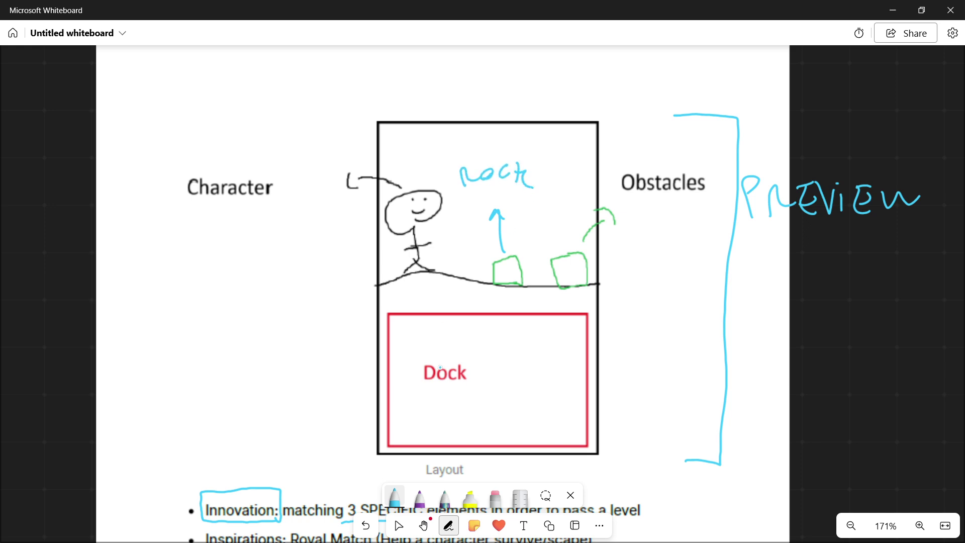
pyautogui.moveTo(498, 351)
pyautogui.mouseDown()
pyautogui.moveTo(539, 345)
pyautogui.moveTo(561, 330)
pyautogui.moveTo(566, 353)
pyautogui.mouseUp()
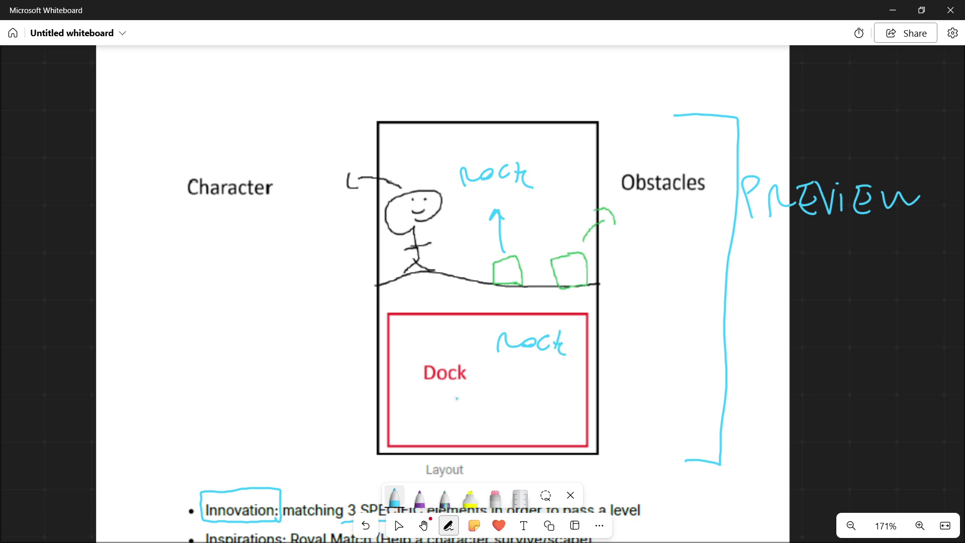
pyautogui.moveTo(454, 400); pyautogui.dragTo(454, 426)
pyautogui.moveTo(468, 396); pyautogui.dragTo(471, 415)
pyautogui.moveTo(473, 423)
pyautogui.mouseDown()
pyautogui.moveTo(474, 402)
pyautogui.moveTo(491, 425)
pyautogui.moveTo(473, 385)
pyautogui.moveTo(487, 421)
pyautogui.moveTo(483, 407)
pyautogui.mouseUp()
pyautogui.hotkey('ctrl', 'z')
pyautogui.hotkey('ctrl', 'z')
pyautogui.moveTo(488, 421)
pyautogui.mouseDown()
pyautogui.moveTo(496, 398)
pyautogui.moveTo(508, 421)
pyautogui.mouseUp()
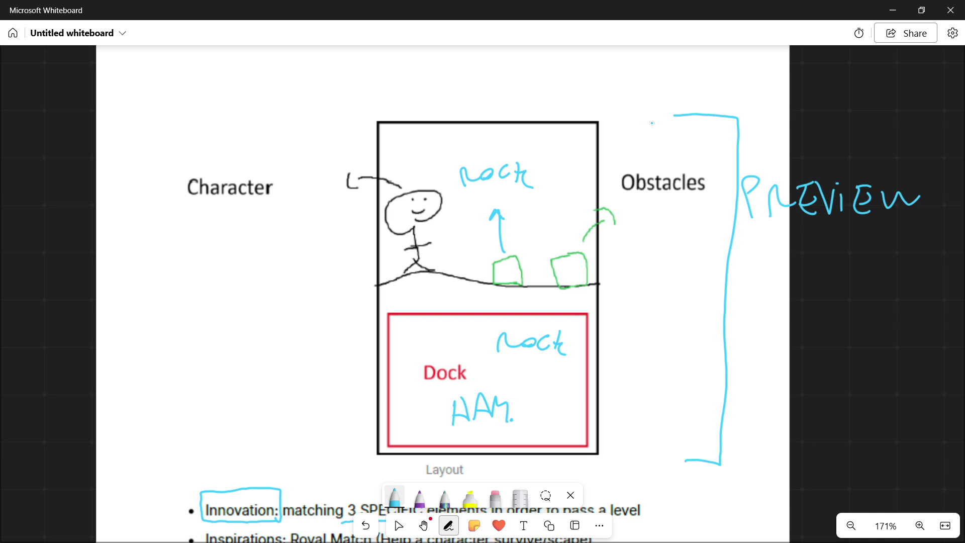
# Box Inspirations: and underline Royal Match in cyan ink.
pyautogui.moveTo(372, 239); pyautogui.dragTo(441, 192, button='right')
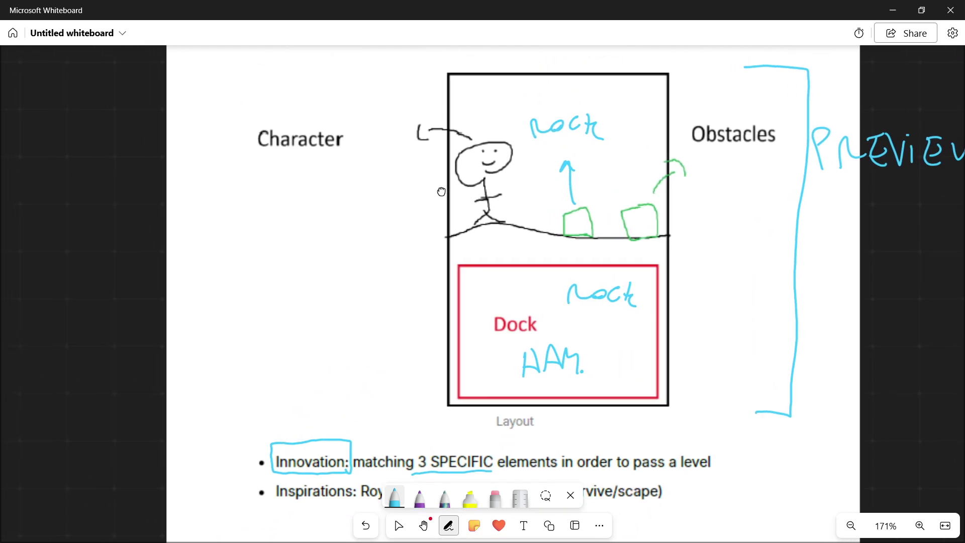
pyautogui.moveTo(429, 265); pyautogui.dragTo(427, 152, button='right')
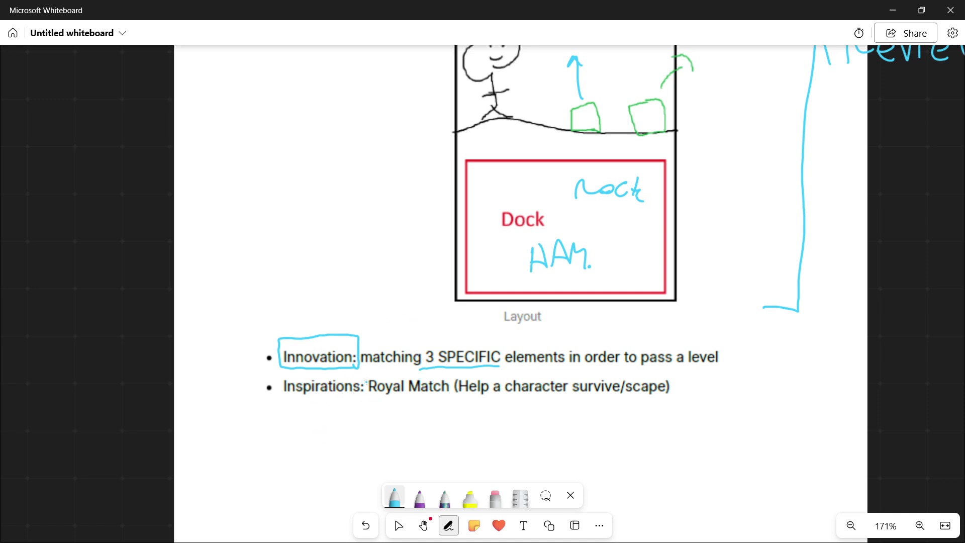
pyautogui.moveTo(366, 379)
pyautogui.mouseDown()
pyautogui.moveTo(355, 407)
pyautogui.moveTo(286, 408)
pyautogui.moveTo(281, 392)
pyautogui.moveTo(285, 377)
pyautogui.moveTo(368, 374)
pyautogui.mouseUp()
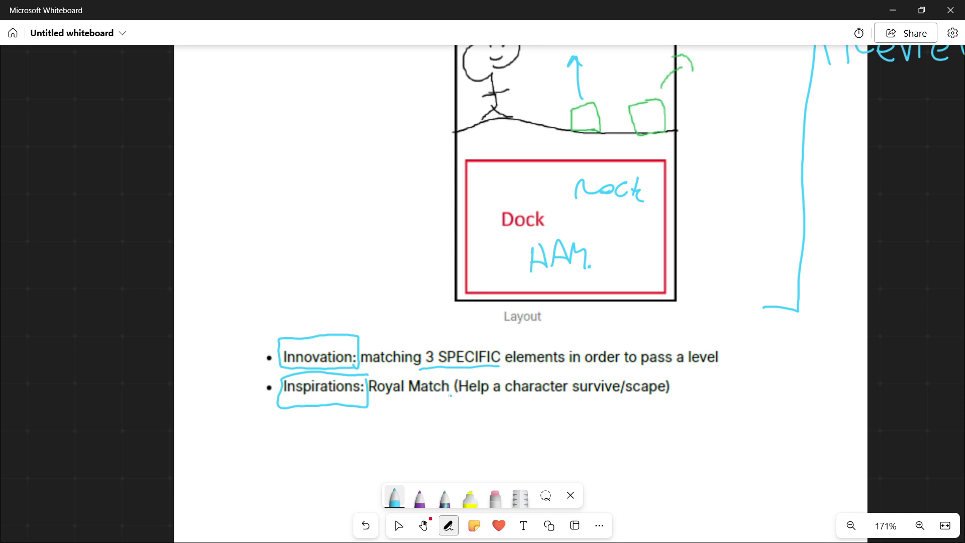
pyautogui.moveTo(451, 396); pyautogui.dragTo(370, 403)
# Zoom to about 214% on the top of the notes page, showing the Battle and Controls bullets.
pyautogui.keyDown('ctrl'); pyautogui.scroll(-10, 491, 248); pyautogui.keyUp('ctrl')
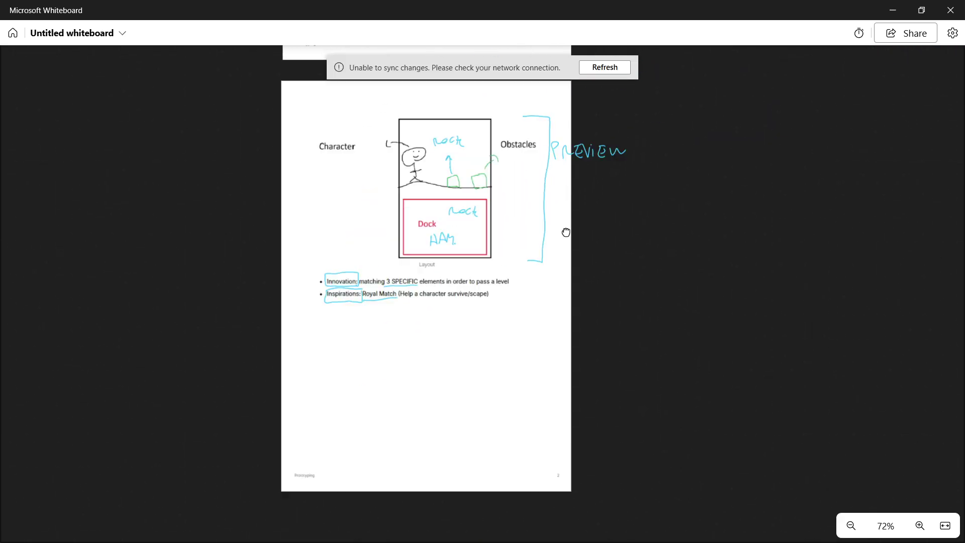
pyautogui.hscroll(7, 444, 307)
pyautogui.scroll(2, 444, 306)
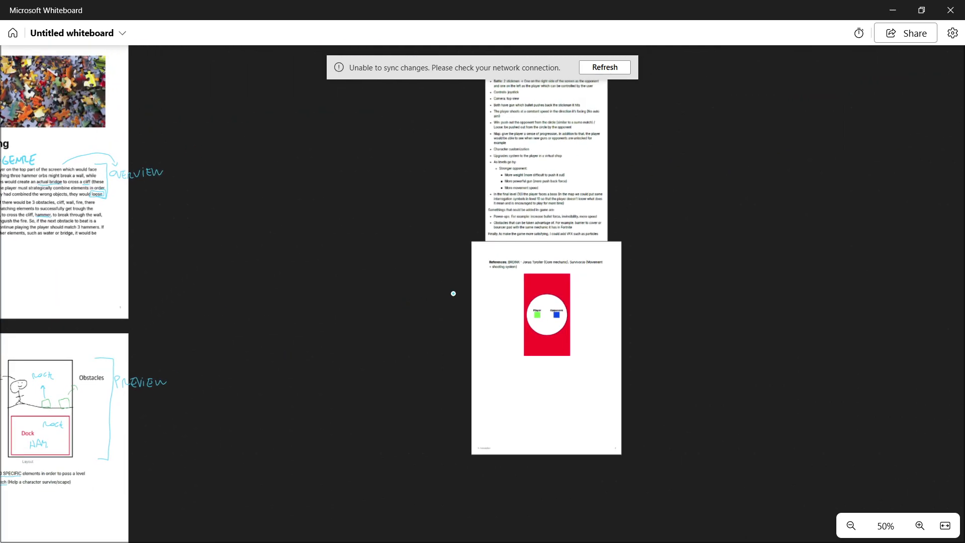
pyautogui.keyDown('ctrl'); pyautogui.scroll(7, 445, 308); pyautogui.keyUp('ctrl')
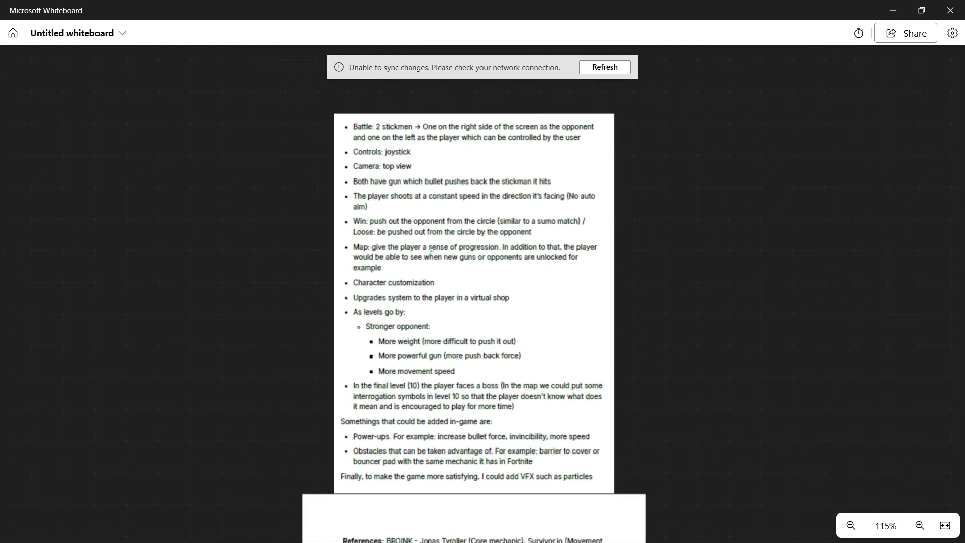
pyautogui.moveTo(446, 308); pyautogui.dragTo(452, 241, button='right')
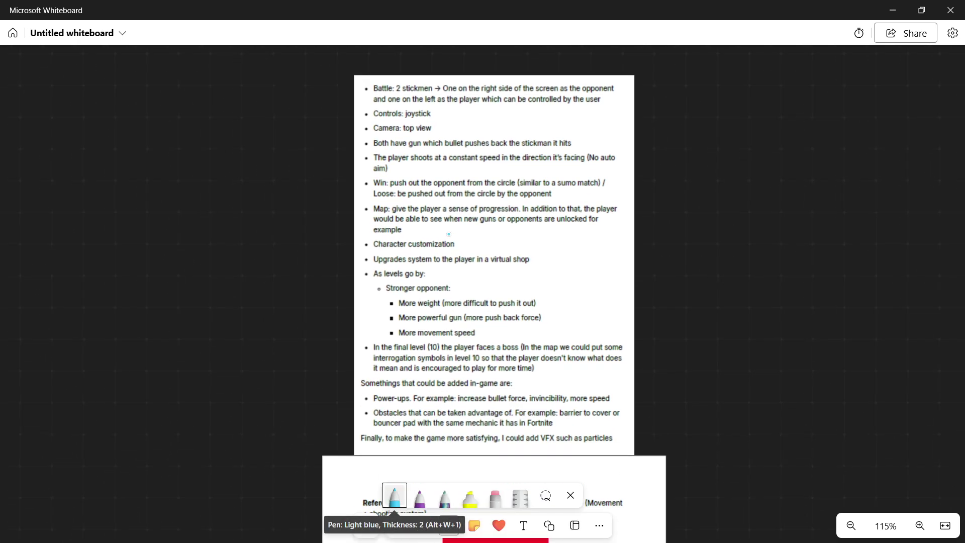
pyautogui.keyDown('ctrl'); pyautogui.scroll(-3, 321, 309); pyautogui.keyUp('ctrl')
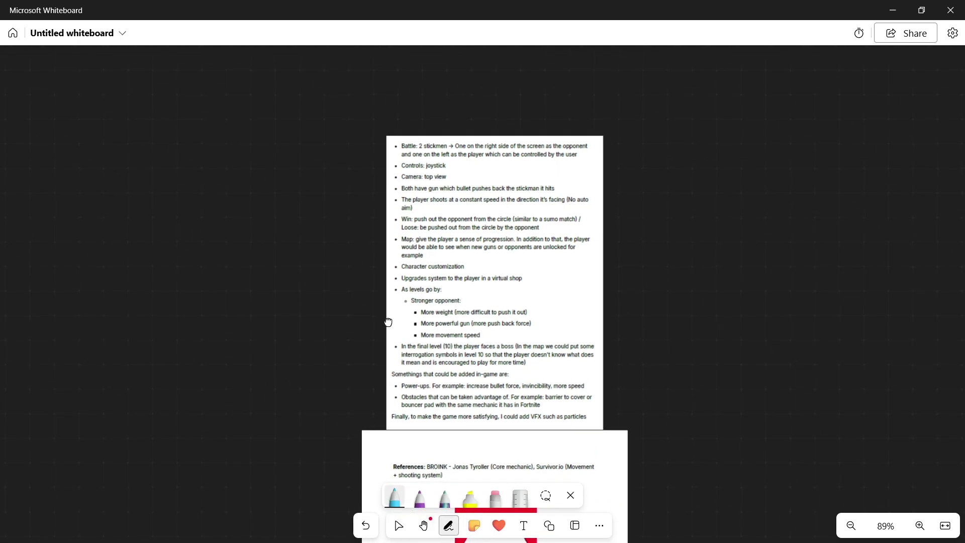
pyautogui.moveTo(388, 319); pyautogui.dragTo(384, 295, button='right')
pyautogui.keyDown('ctrl'); pyautogui.scroll(2, 383, 295); pyautogui.keyUp('ctrl')
pyautogui.moveTo(429, 170); pyautogui.dragTo(401, 274, button='right')
pyautogui.keyDown('ctrl'); pyautogui.scroll(5, 412, 245); pyautogui.keyUp('ctrl')
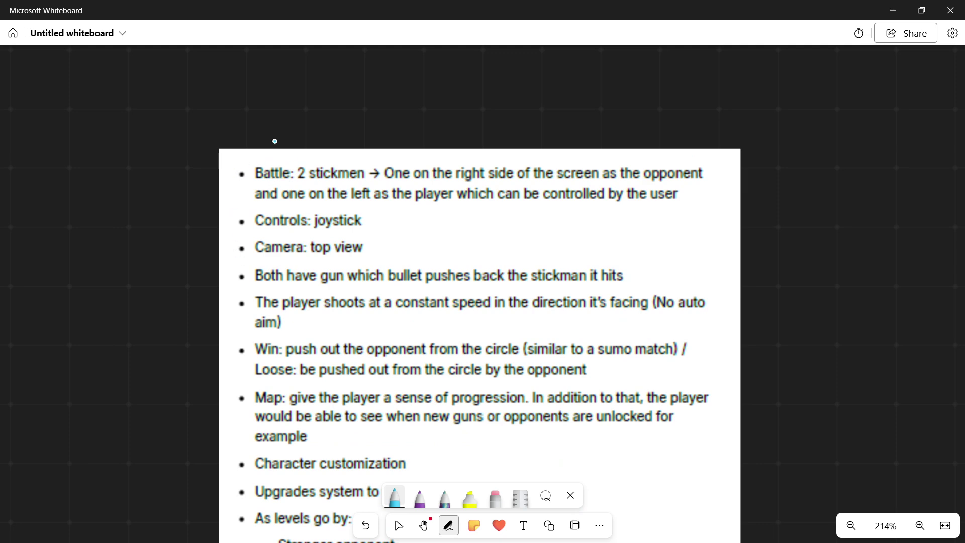
# Underline Battle, Controls and Camera in cyan and bracket the battle description up to 'user'.
pyautogui.moveTo(295, 177); pyautogui.dragTo(253, 185)
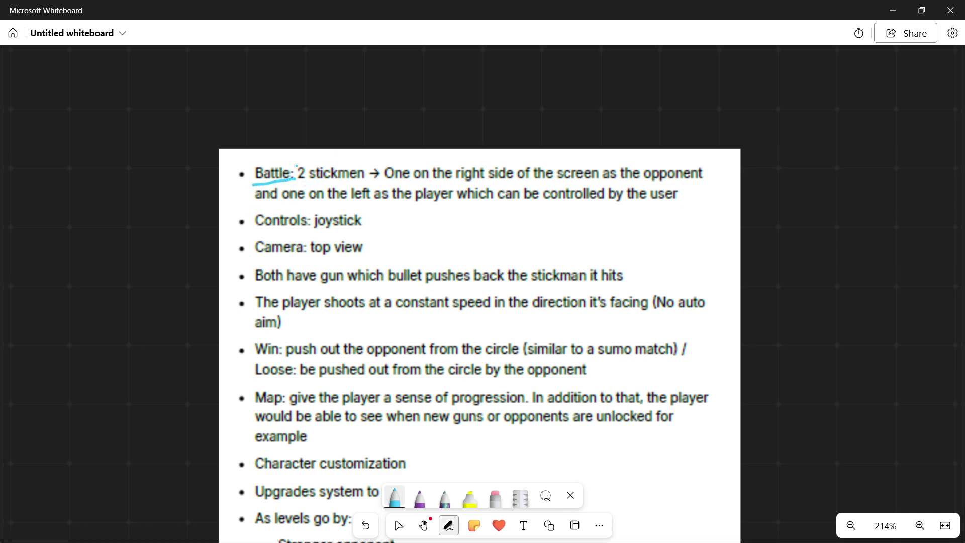
pyautogui.moveTo(301, 163); pyautogui.dragTo(302, 190)
pyautogui.moveTo(674, 185)
pyautogui.mouseDown()
pyautogui.moveTo(688, 200)
pyautogui.moveTo(677, 204)
pyautogui.mouseUp()
pyautogui.moveTo(305, 229); pyautogui.dragTo(254, 233)
pyautogui.moveTo(300, 257); pyautogui.dragTo(257, 258)
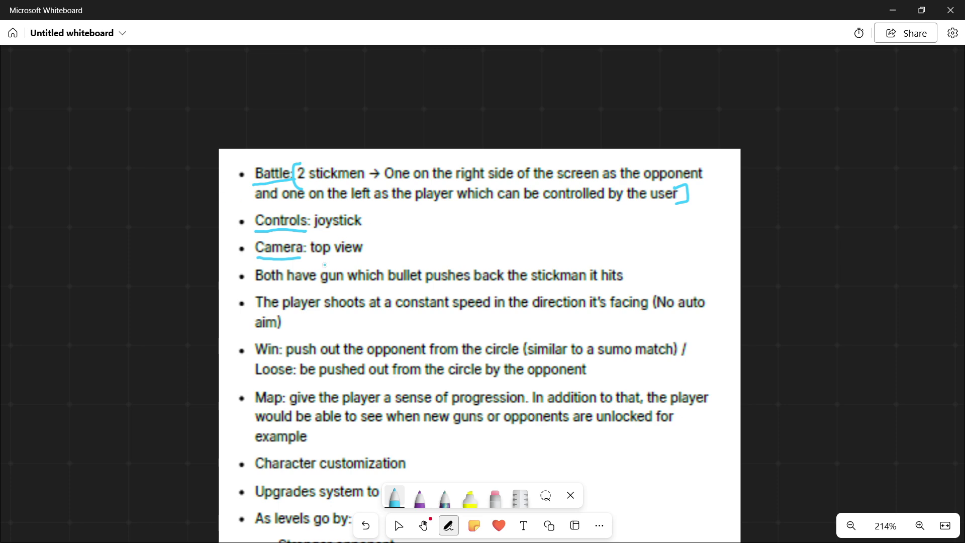
# Bracket the gun and shooting bullets on the right instead of the left.
pyautogui.keyDown('ctrl'); pyautogui.scroll(-5, 282, 263); pyautogui.keyUp('ctrl')
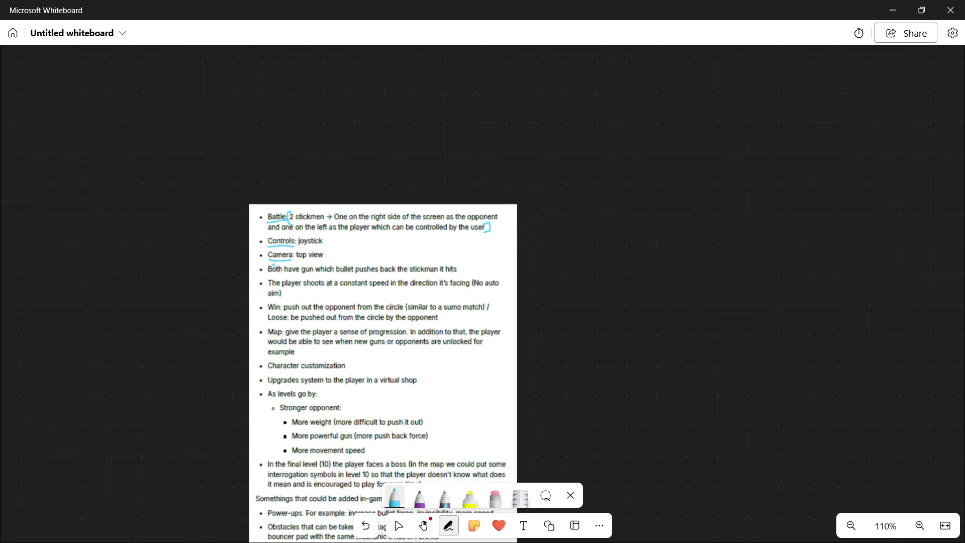
pyautogui.scroll(-5, 298, 362)
pyautogui.keyDown('ctrl'); pyautogui.scroll(2, 366, 396); pyautogui.keyUp('ctrl')
pyautogui.scroll(2, 366, 396)
pyautogui.scroll(3, 366, 396)
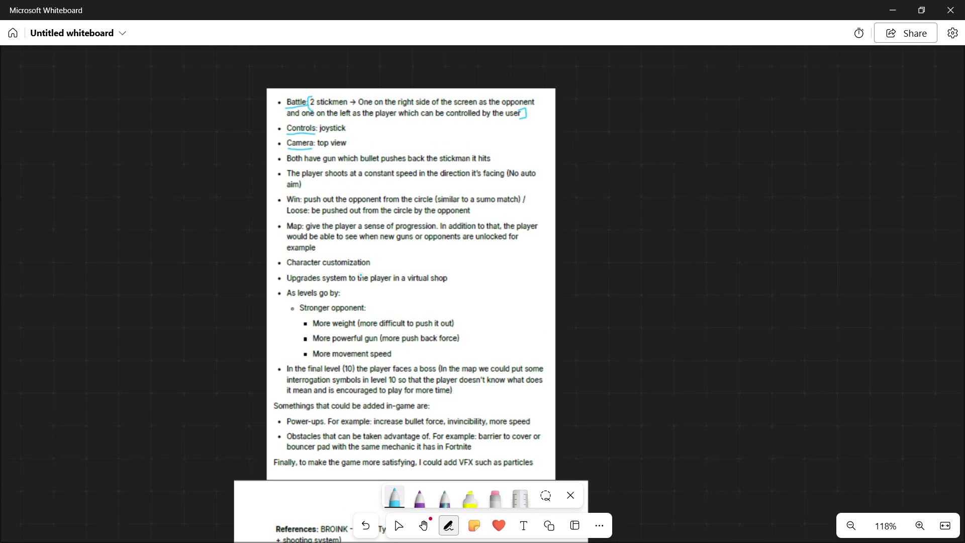
pyautogui.keyDown('ctrl'); pyautogui.scroll(3, 377, 255); pyautogui.keyUp('ctrl')
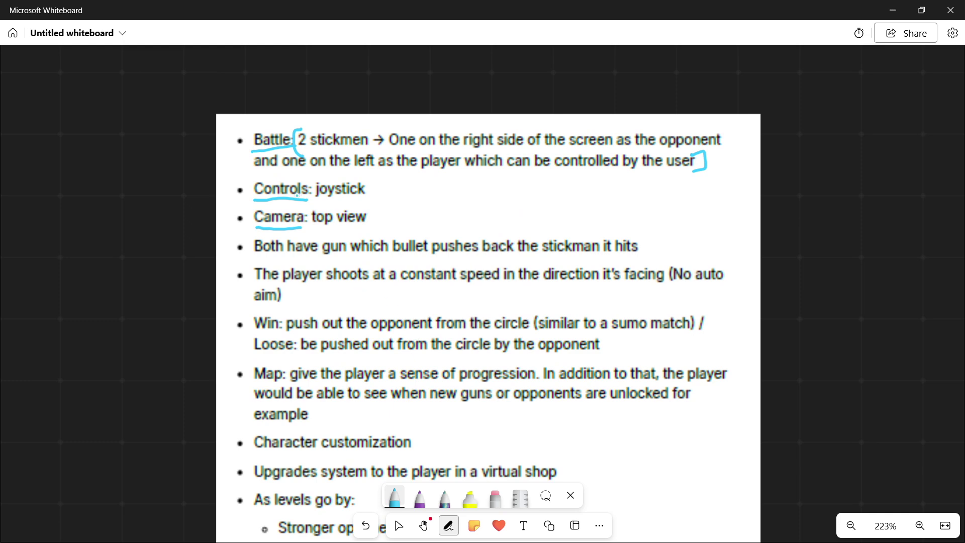
pyautogui.moveTo(255, 259); pyautogui.dragTo(243, 237)
pyautogui.hotkey('ctrl', 'z')
pyautogui.moveTo(708, 232)
pyautogui.mouseDown()
pyautogui.moveTo(734, 233)
pyautogui.moveTo(723, 309)
pyautogui.moveTo(701, 309)
pyautogui.mouseUp()
# Underline Win, bracket the Map, customization and upgrades bullets, and bracket the Win and Map lines on the right.
pyautogui.moveTo(280, 333)
pyautogui.mouseDown()
pyautogui.moveTo(254, 333)
pyautogui.moveTo(255, 358)
pyautogui.mouseUp()
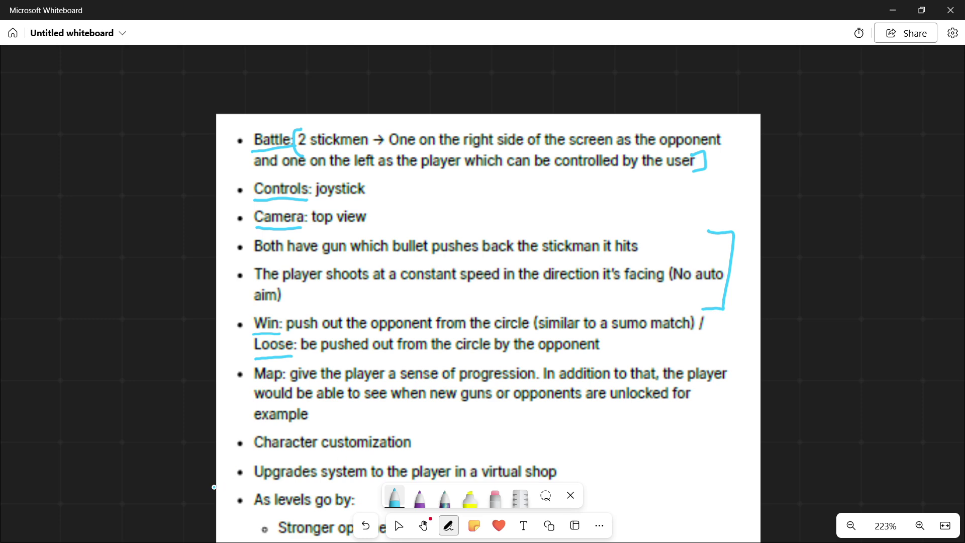
pyautogui.moveTo(248, 482)
pyautogui.mouseDown()
pyautogui.moveTo(226, 477)
pyautogui.moveTo(226, 432)
pyautogui.moveTo(229, 363)
pyautogui.moveTo(249, 362)
pyautogui.mouseUp()
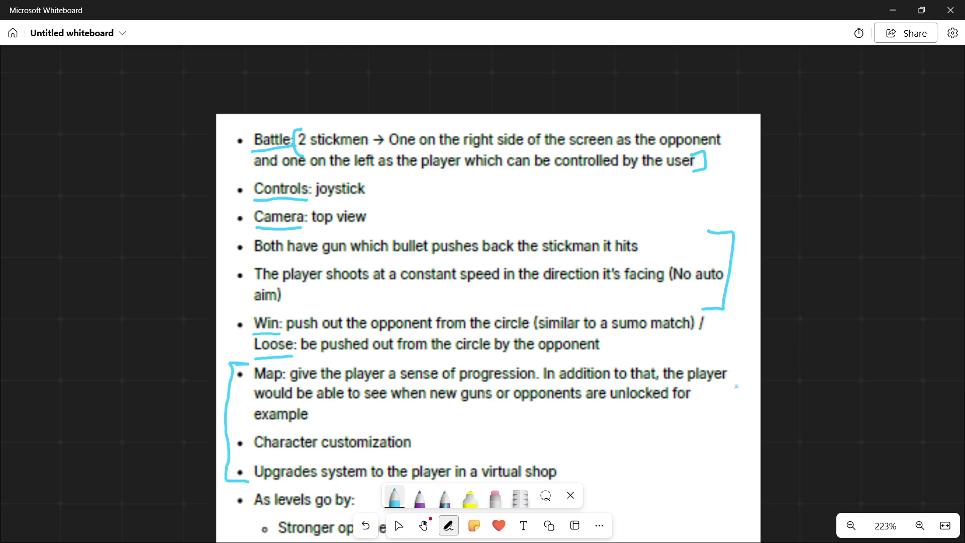
pyautogui.moveTo(721, 403)
pyautogui.mouseDown()
pyautogui.moveTo(751, 365)
pyautogui.moveTo(728, 322)
pyautogui.moveTo(747, 317)
pyautogui.mouseUp()
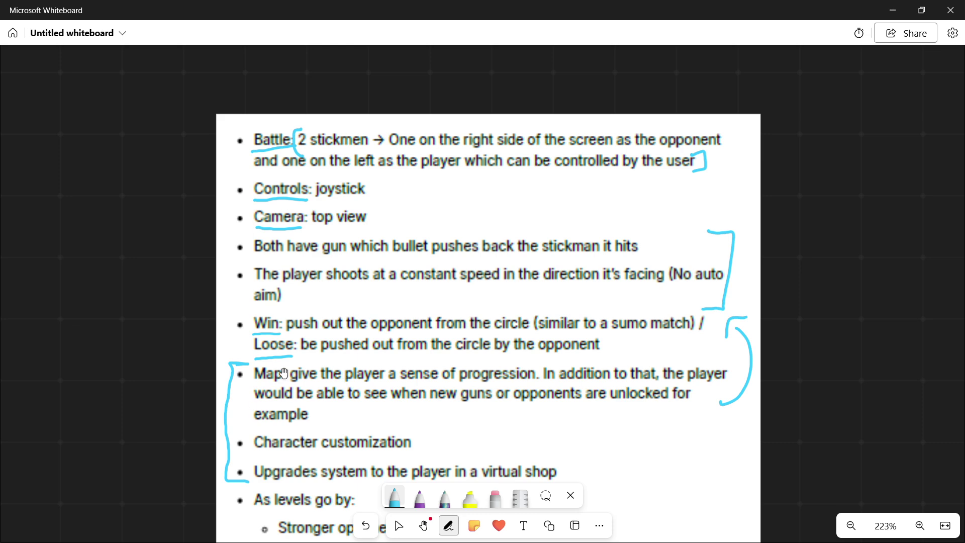
# Bracket the levels section and handwrite PROGRESSION beside the bracket.
pyautogui.scroll(-3, 278, 367)
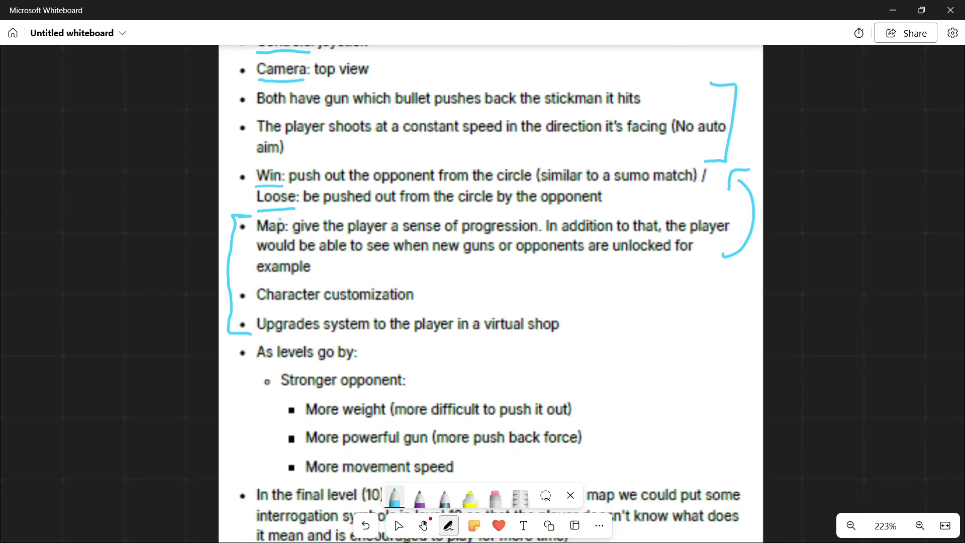
pyautogui.scroll(-1, 241, 304)
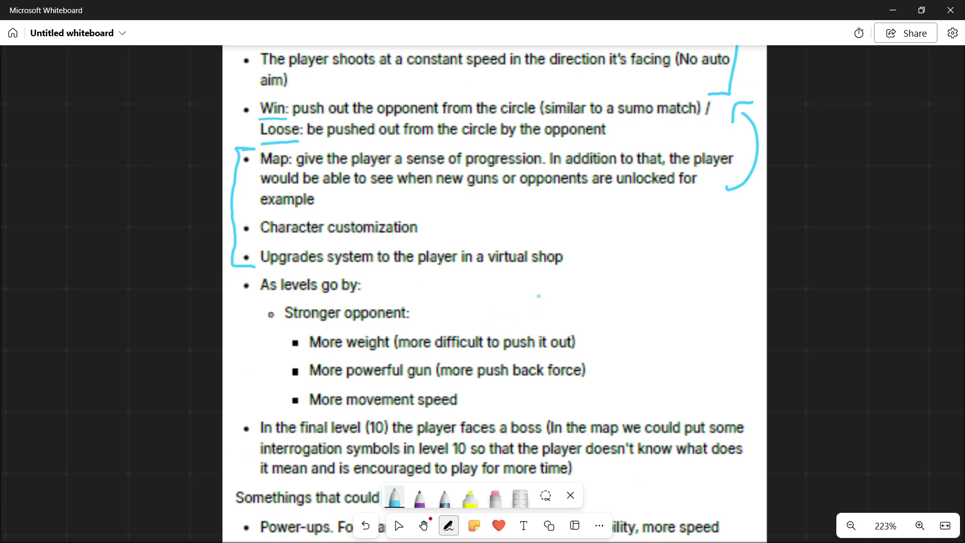
pyautogui.moveTo(564, 277)
pyautogui.mouseDown()
pyautogui.moveTo(595, 292)
pyautogui.moveTo(595, 393)
pyautogui.moveTo(580, 405)
pyautogui.mouseUp()
pyautogui.moveTo(613, 297)
pyautogui.mouseDown()
pyautogui.moveTo(619, 280)
pyautogui.moveTo(613, 291)
pyautogui.mouseUp()
pyautogui.moveTo(624, 288); pyautogui.dragTo(685, 309)
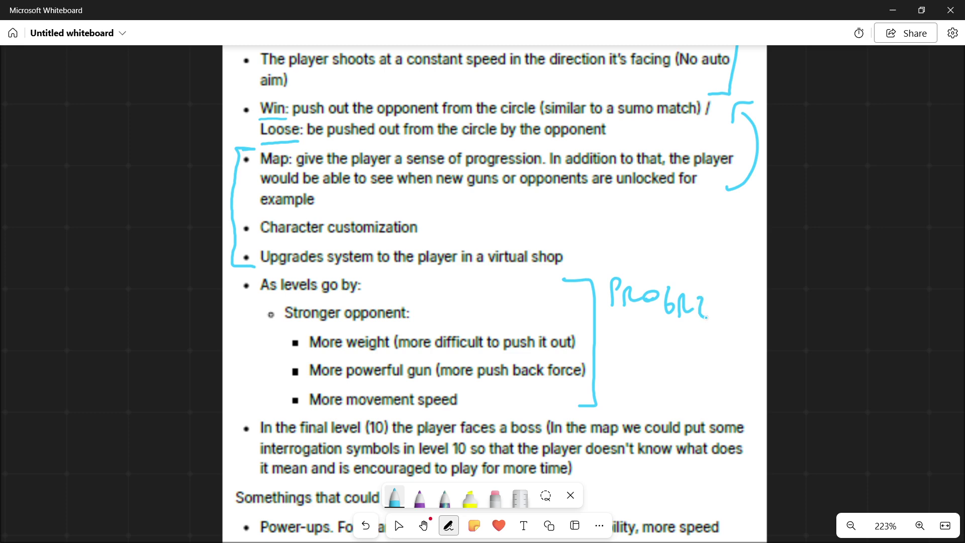
pyautogui.moveTo(694, 300)
pyautogui.mouseDown()
pyautogui.moveTo(724, 310)
pyautogui.moveTo(725, 300)
pyautogui.moveTo(735, 316)
pyautogui.moveTo(782, 298)
pyautogui.mouseUp()
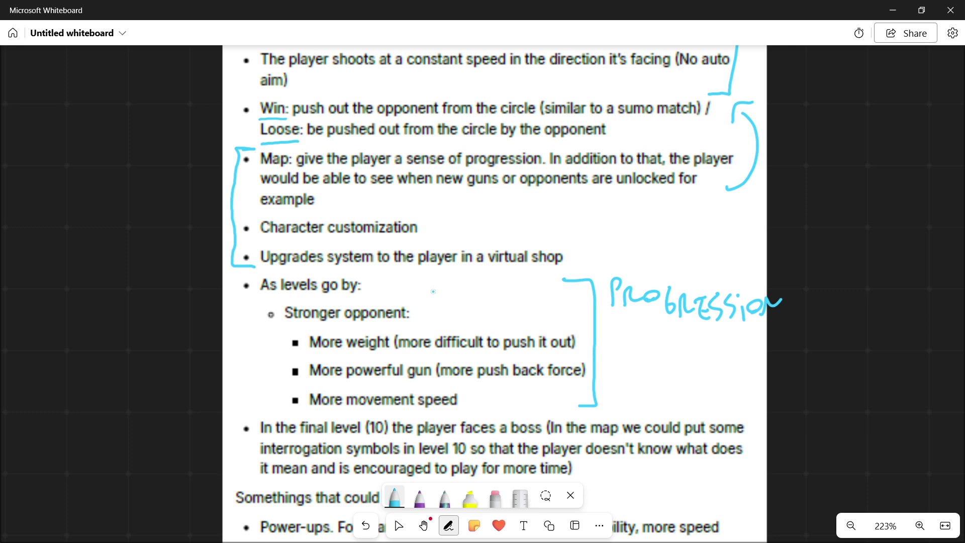
# Underline Stronger opponent, More weight, More powerful gun and More movement speed.
pyautogui.moveTo(405, 321); pyautogui.dragTo(283, 326)
pyautogui.moveTo(384, 354); pyautogui.dragTo(308, 356)
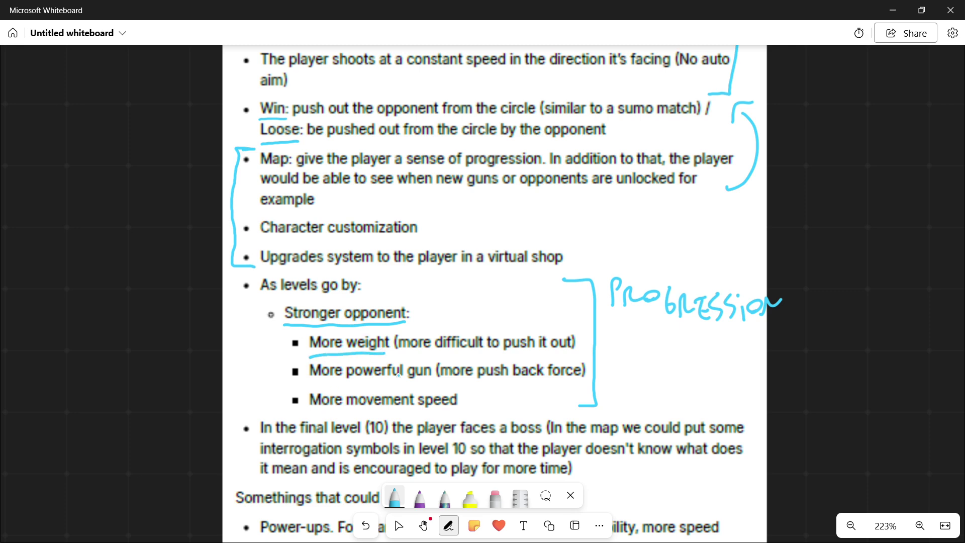
pyautogui.moveTo(427, 380); pyautogui.dragTo(304, 377)
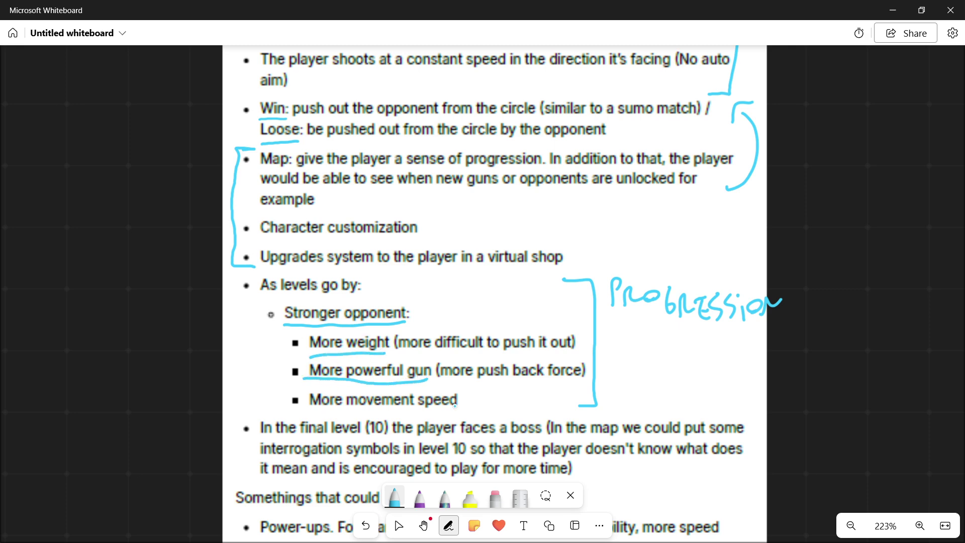
pyautogui.moveTo(456, 408); pyautogui.dragTo(304, 411)
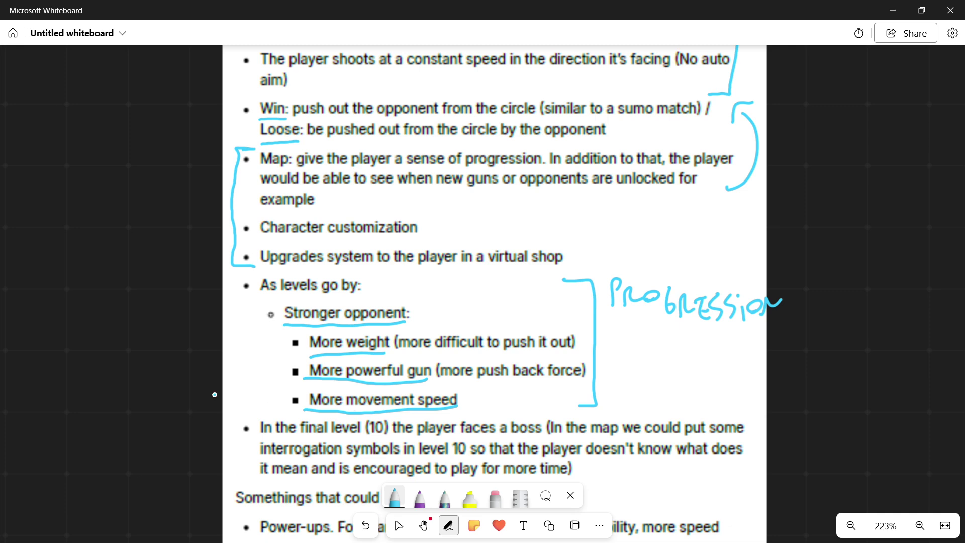
# Bracket the final level boss paragraph and the Power-ups and Obstacles bullets.
pyautogui.moveTo(233, 320); pyautogui.dragTo(224, 179, button='right')
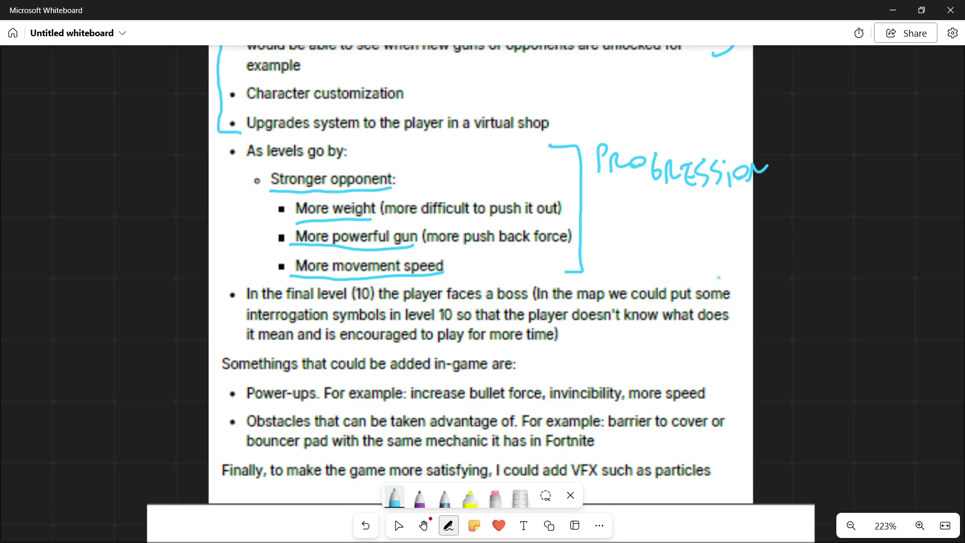
pyautogui.moveTo(719, 279)
pyautogui.mouseDown()
pyautogui.moveTo(743, 291)
pyautogui.moveTo(713, 344)
pyautogui.mouseUp()
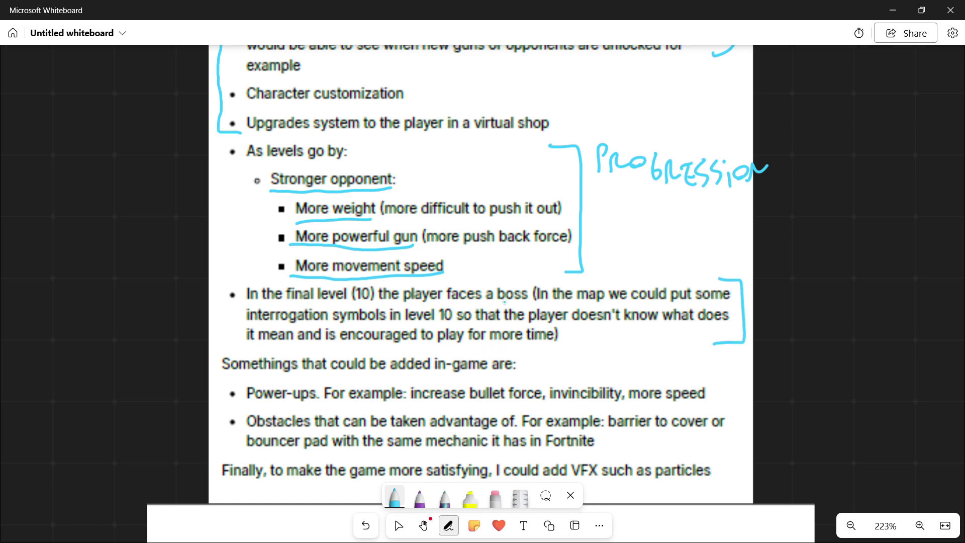
pyautogui.moveTo(698, 354)
pyautogui.mouseDown()
pyautogui.moveTo(738, 368)
pyautogui.moveTo(737, 426)
pyautogui.moveTo(736, 448)
pyautogui.moveTo(704, 451)
pyautogui.mouseUp()
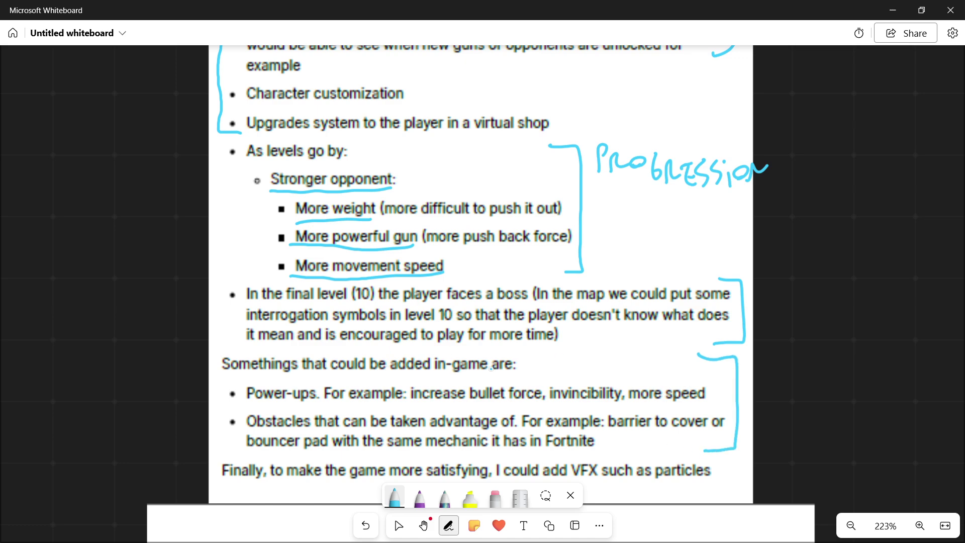
# Zoom out and recentre the notes page around the Battle line.
pyautogui.keyDown('ctrl'); pyautogui.scroll(-3, 492, 368); pyautogui.keyUp('ctrl')
pyautogui.scroll(3, 447, 307)
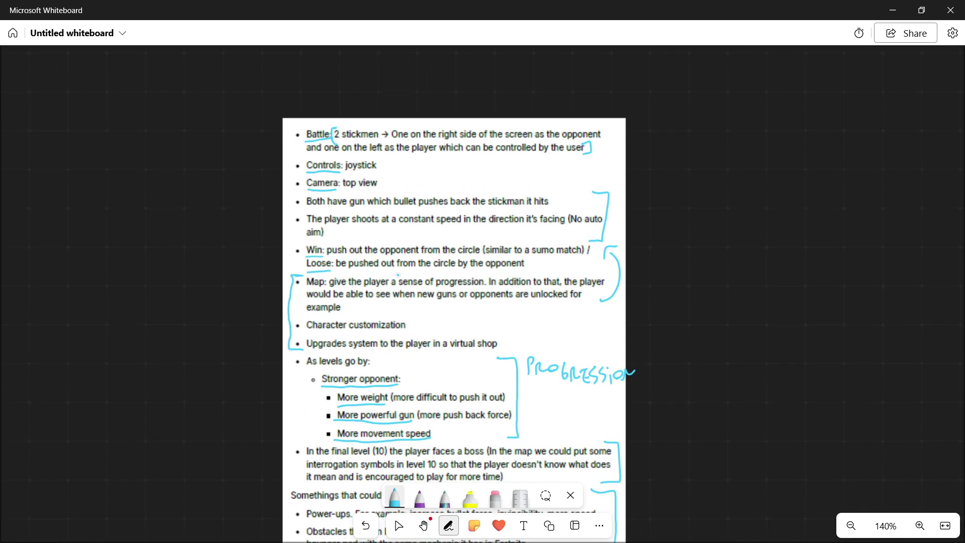
pyautogui.scroll(-3, 405, 284)
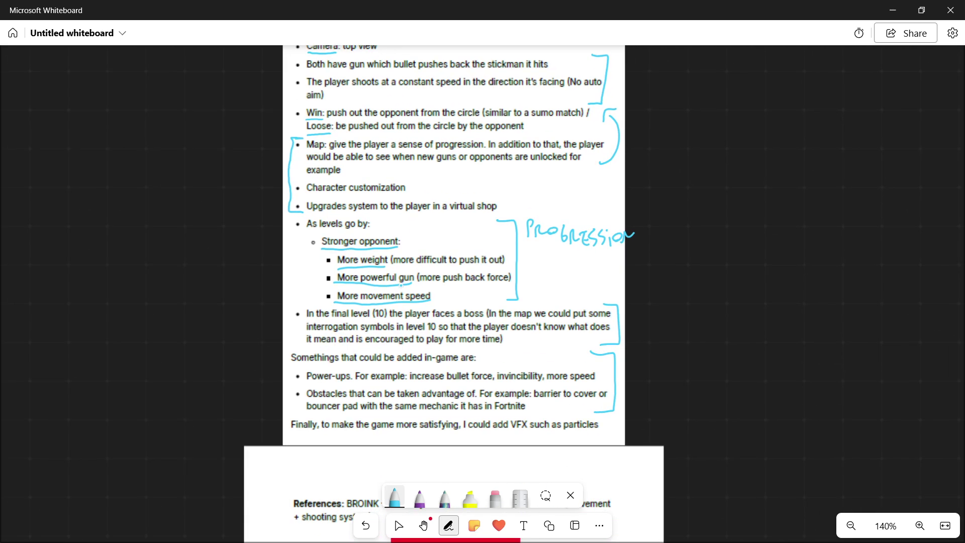
pyautogui.keyDown('ctrl'); pyautogui.scroll(1, 387, 348); pyautogui.keyUp('ctrl')
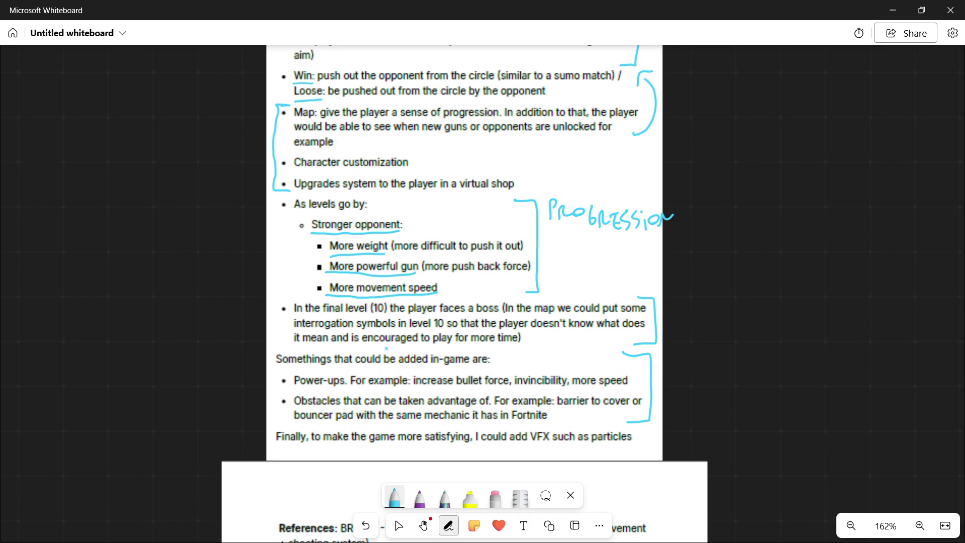
pyautogui.scroll(-1, 412, 337)
pyautogui.scroll(3, 411, 337)
pyautogui.keyDown('ctrl'); pyautogui.scroll(-2, 399, 248); pyautogui.keyUp('ctrl')
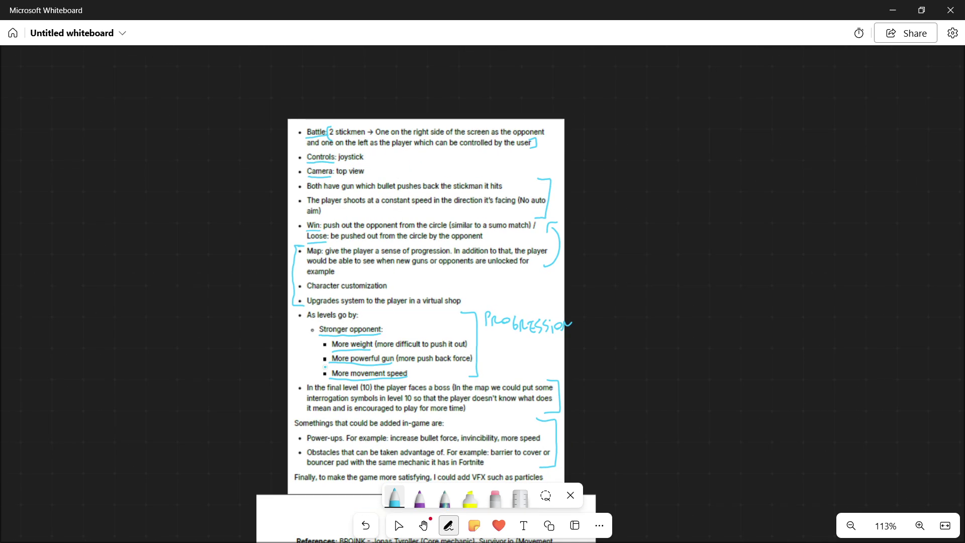
pyautogui.moveTo(298, 418); pyautogui.dragTo(338, 379, button='right')
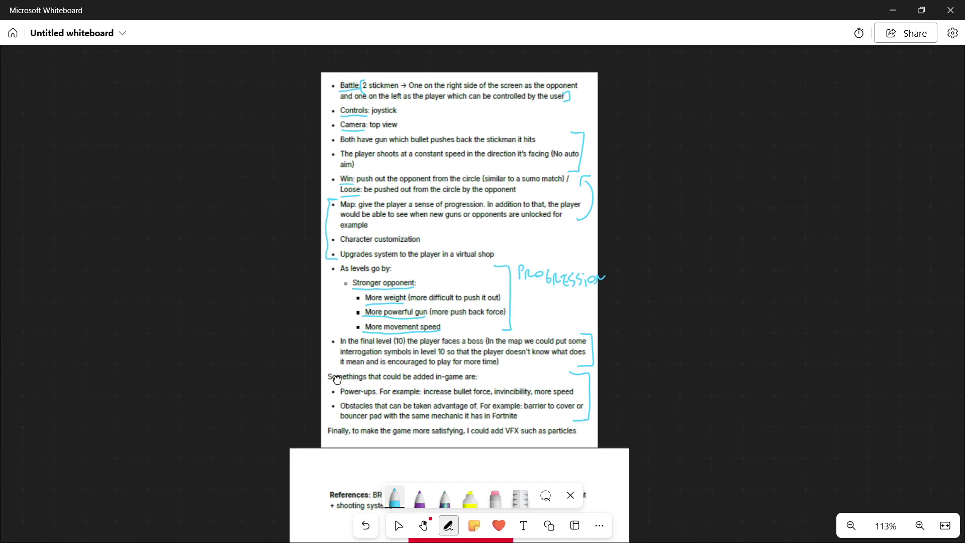
pyautogui.keyDown('ctrl'); pyautogui.scroll(2, 331, 373); pyautogui.keyUp('ctrl')
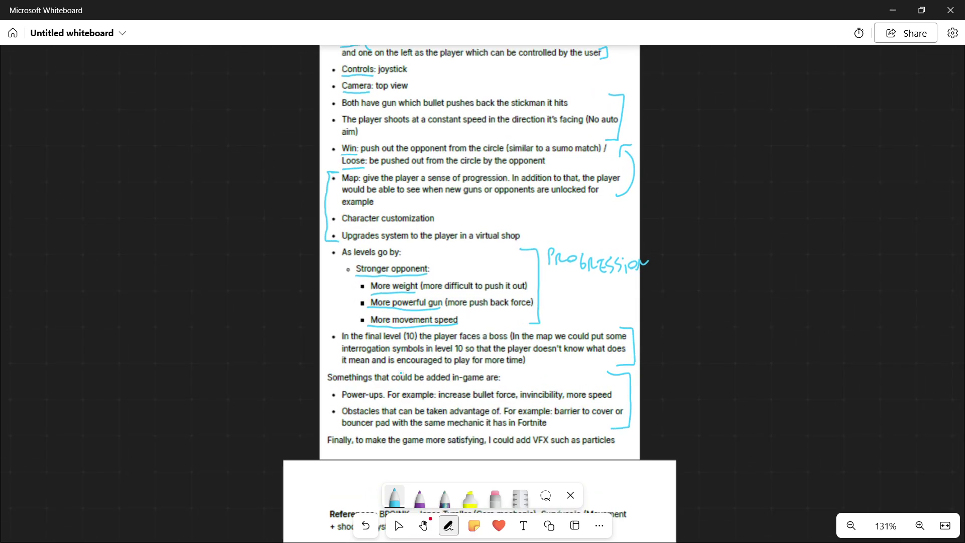
pyautogui.keyDown('ctrl'); pyautogui.scroll(1, 401, 373); pyautogui.keyUp('ctrl')
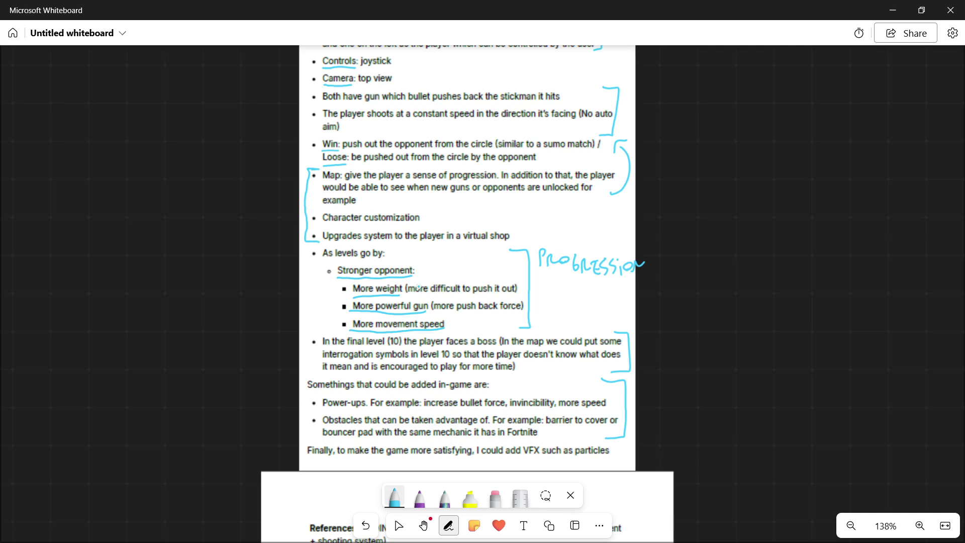
pyautogui.moveTo(419, 287); pyautogui.dragTo(470, 338, button='right')
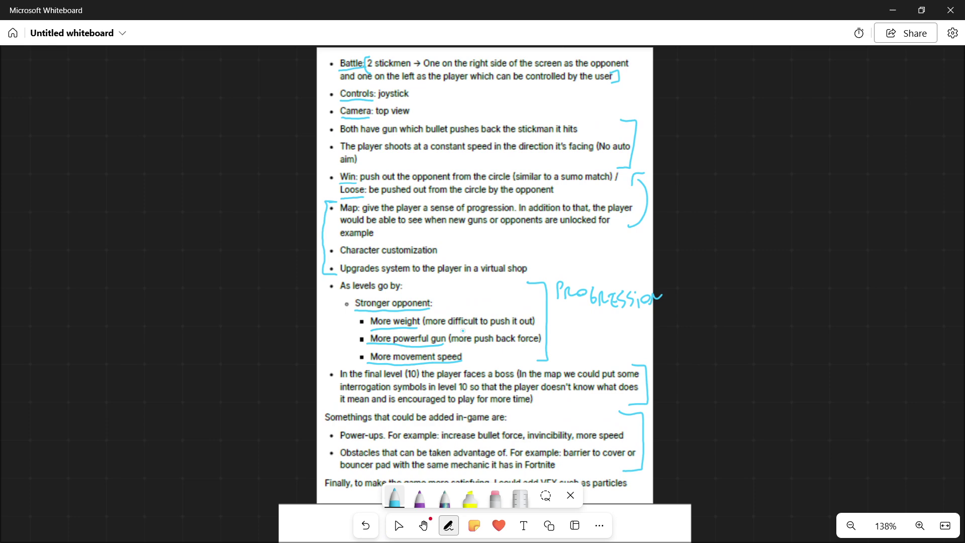
# Move down to the References page and underline its References heading in cyan.
pyautogui.keyDown('ctrl'); pyautogui.scroll(1, 509, 341); pyautogui.keyUp('ctrl')
pyautogui.keyDown('ctrl'); pyautogui.scroll(-2, 509, 340); pyautogui.keyUp('ctrl')
pyautogui.scroll(-6, 431, 205)
pyautogui.keyDown('ctrl'); pyautogui.scroll(1, 425, 375); pyautogui.keyUp('ctrl')
pyautogui.moveTo(425, 374); pyautogui.dragTo(452, 245, button='right')
pyautogui.moveTo(364, 262); pyautogui.dragTo(331, 264)
# Draw a bracket along the right side of the red arena diagram.
pyautogui.keyDown('ctrl'); pyautogui.scroll(-1, 538, 295); pyautogui.keyUp('ctrl')
pyautogui.hscroll(-3, 506, 356)
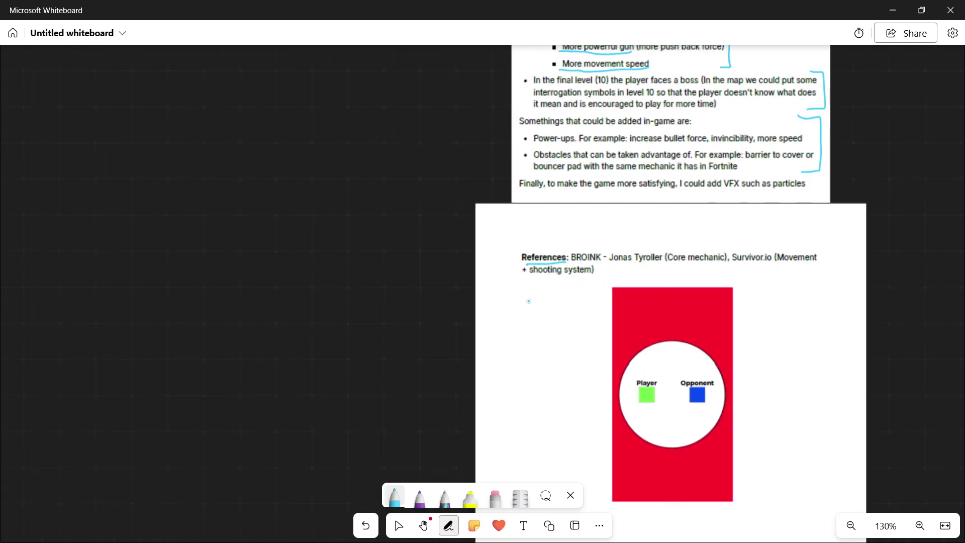
pyautogui.scroll(-3, 616, 222)
pyautogui.hscroll(2, 615, 223)
pyautogui.hscroll(2, 489, 123)
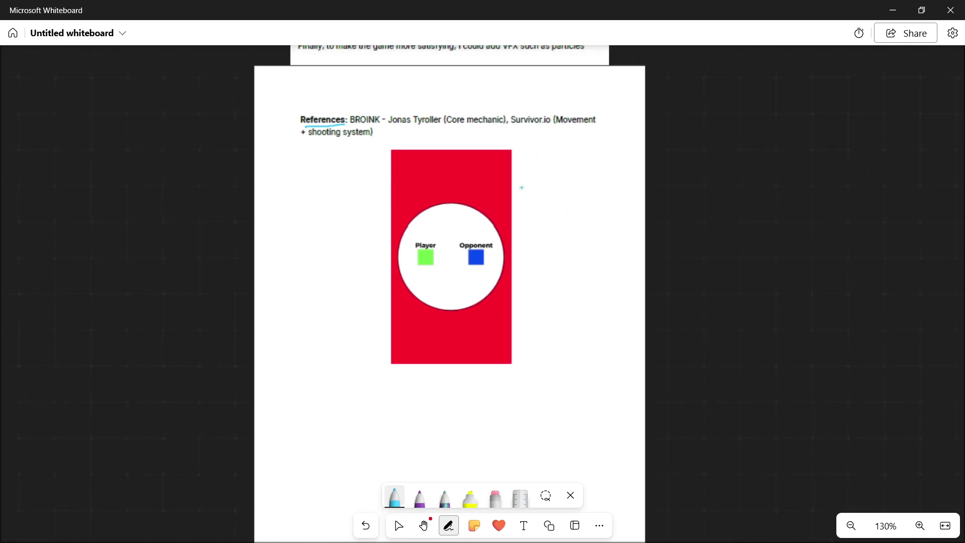
pyautogui.moveTo(508, 141)
pyautogui.mouseDown()
pyautogui.moveTo(536, 214)
pyautogui.moveTo(528, 354)
pyautogui.moveTo(512, 383)
pyautogui.mouseUp()
# Handwrite PREVIEW beside the diagram bracket.
pyautogui.moveTo(551, 211)
pyautogui.mouseDown()
pyautogui.moveTo(551, 241)
pyautogui.moveTo(553, 227)
pyautogui.mouseUp()
pyautogui.moveTo(565, 241)
pyautogui.mouseDown()
pyautogui.moveTo(573, 224)
pyautogui.moveTo(588, 232)
pyautogui.mouseUp()
pyautogui.moveTo(604, 221)
pyautogui.mouseDown()
pyautogui.moveTo(607, 240)
pyautogui.moveTo(629, 218)
pyautogui.mouseUp()
pyautogui.moveTo(633, 229)
pyautogui.mouseDown()
pyautogui.moveTo(634, 240)
pyautogui.moveTo(654, 220)
pyautogui.mouseUp()
pyautogui.moveTo(645, 222)
pyautogui.mouseDown()
pyautogui.moveTo(645, 241)
pyautogui.moveTo(654, 229)
pyautogui.mouseUp()
pyautogui.moveTo(646, 223); pyautogui.dragTo(682, 230)
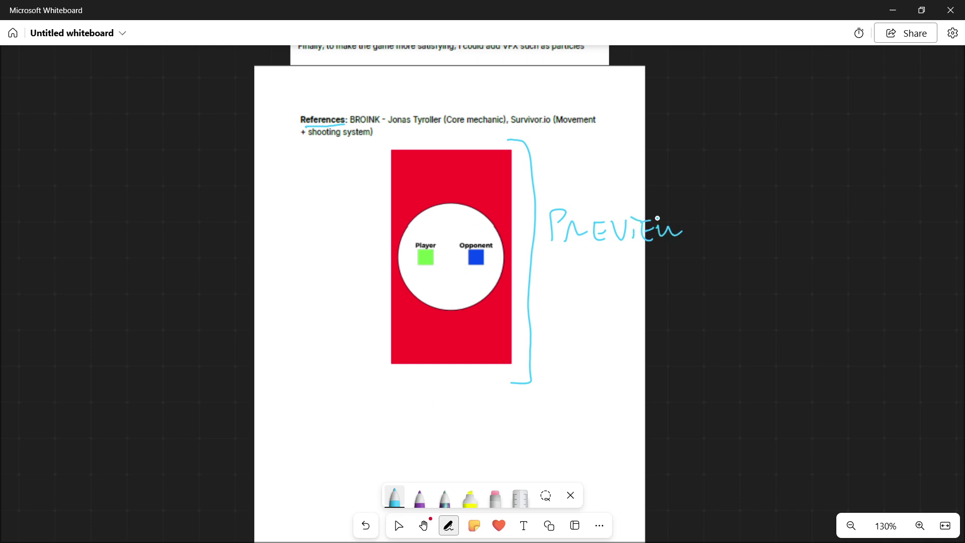
# Zoom out and centre the blank GDD outline headed 1) INTRODUCTION.
pyautogui.keyDown('ctrl'); pyautogui.scroll(-8, 664, 226); pyautogui.keyUp('ctrl')
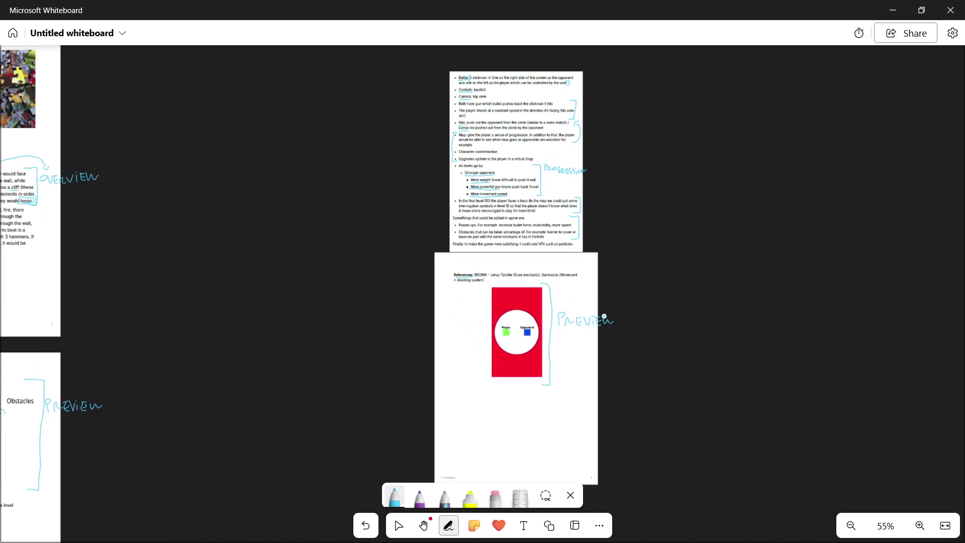
pyautogui.moveTo(774, 251); pyautogui.dragTo(240, 168, button='right')
pyautogui.keyDown('ctrl'); pyautogui.scroll(-3, 240, 167); pyautogui.keyUp('ctrl')
pyautogui.moveTo(421, 222); pyautogui.dragTo(286, 265, button='right')
pyautogui.keyDown('ctrl'); pyautogui.scroll(-3, 326, 197); pyautogui.keyUp('ctrl')
pyautogui.keyDown('ctrl'); pyautogui.scroll(-3, 327, 242); pyautogui.keyUp('ctrl')
pyautogui.keyDown('ctrl'); pyautogui.scroll(-1, 312, 286); pyautogui.keyUp('ctrl')
pyautogui.keyDown('ctrl'); pyautogui.scroll(3, 317, 301); pyautogui.keyUp('ctrl')
pyautogui.moveTo(318, 319); pyautogui.dragTo(359, 362, button='right')
pyautogui.keyDown('ctrl'); pyautogui.scroll(3, 361, 248); pyautogui.keyUp('ctrl')
pyautogui.moveTo(401, 242); pyautogui.dragTo(362, 275, button='right')
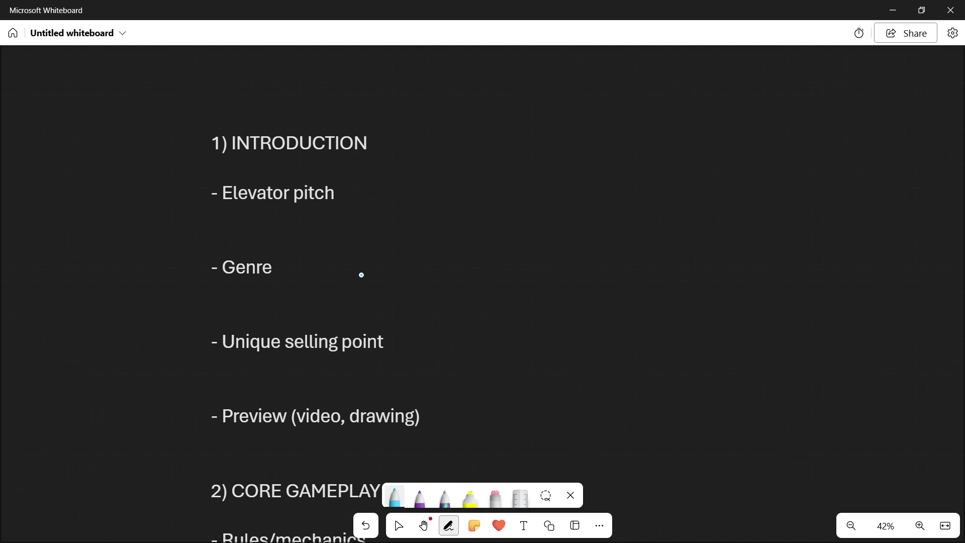
# Look over the GDD outline from 1) INTRODUCTION through sections 2) and 3) to Lose conditions.
pyautogui.moveTo(361, 275); pyautogui.dragTo(345, 126, button='right')
pyautogui.keyDown('ctrl'); pyautogui.scroll(-4, 345, 125); pyautogui.keyUp('ctrl')
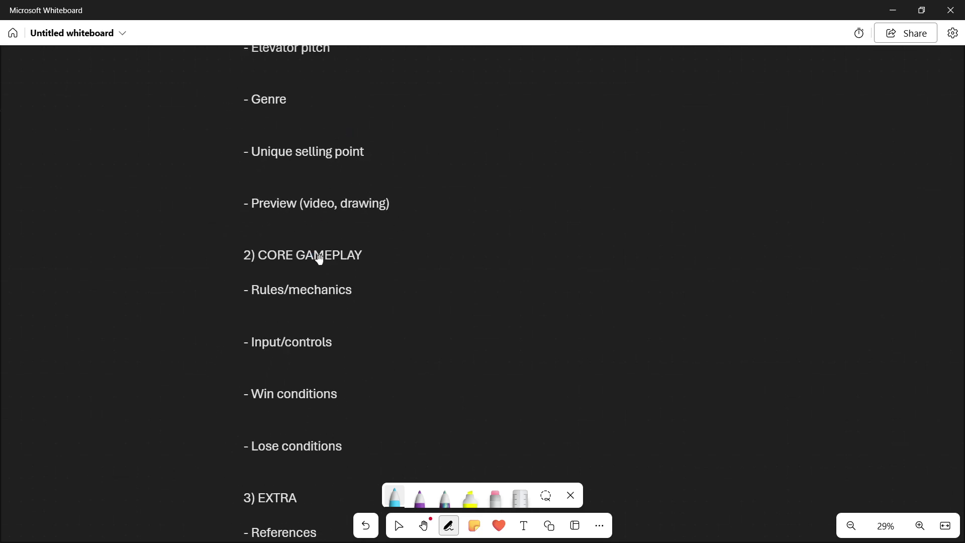
pyautogui.moveTo(319, 259); pyautogui.dragTo(321, 129, button='right')
pyautogui.keyDown('shift'); pyautogui.hscroll(-5, 315, 132); pyautogui.keyUp('shift')
pyautogui.moveTo(552, 235); pyautogui.dragTo(372, 293, button='right')
pyautogui.moveTo(377, 239); pyautogui.dragTo(420, 384, button='right')
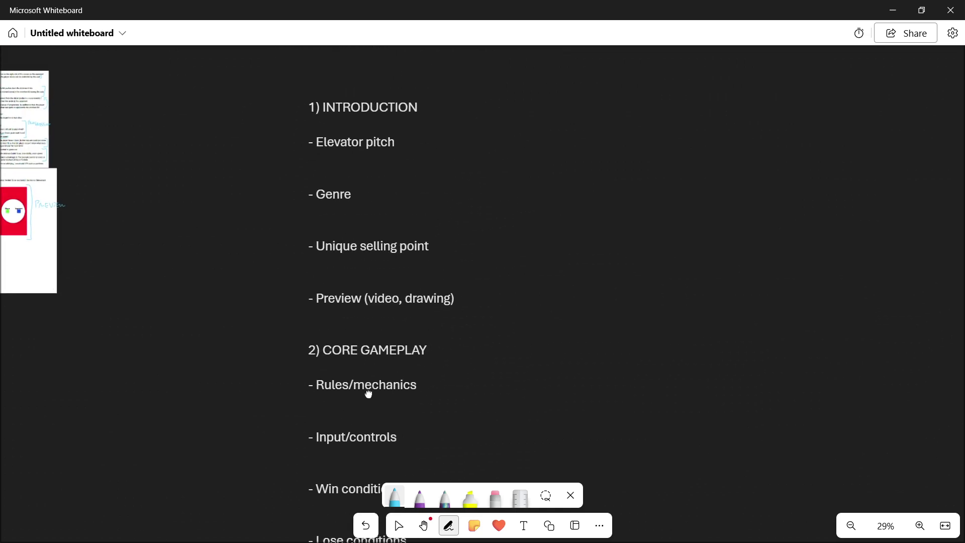
pyautogui.moveTo(405, 218); pyautogui.dragTo(316, 232, button='right')
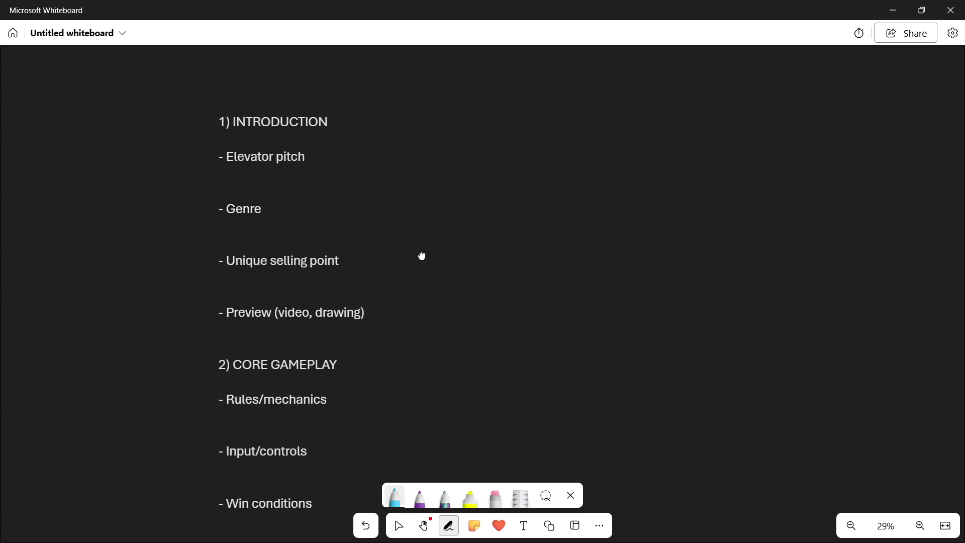
pyautogui.moveTo(422, 257); pyautogui.dragTo(372, 232, button='right')
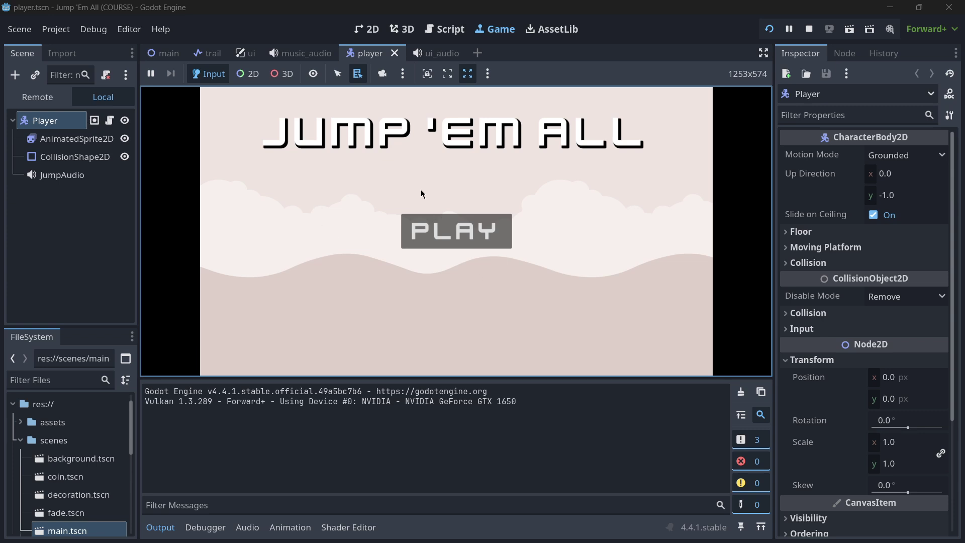
# Start Jump 'Em All and jump over the tractor and oncoming cars.
pyautogui.click(449, 240)
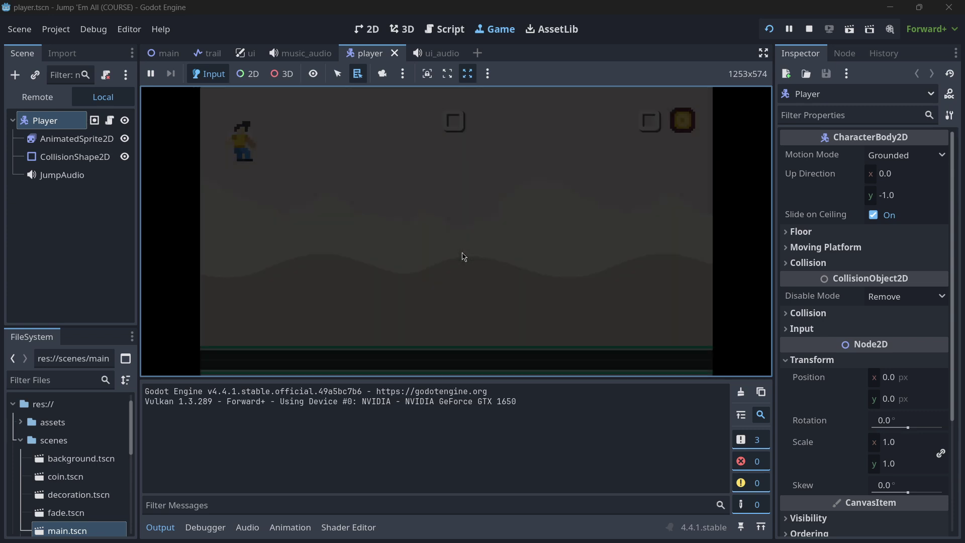
pyautogui.press('space')
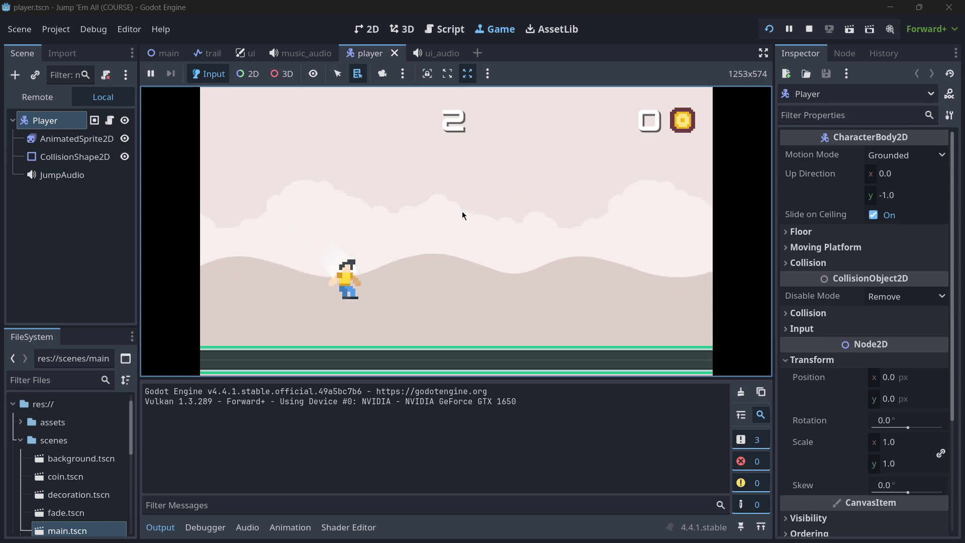
pyautogui.press('Left')
pyautogui.press('Right')
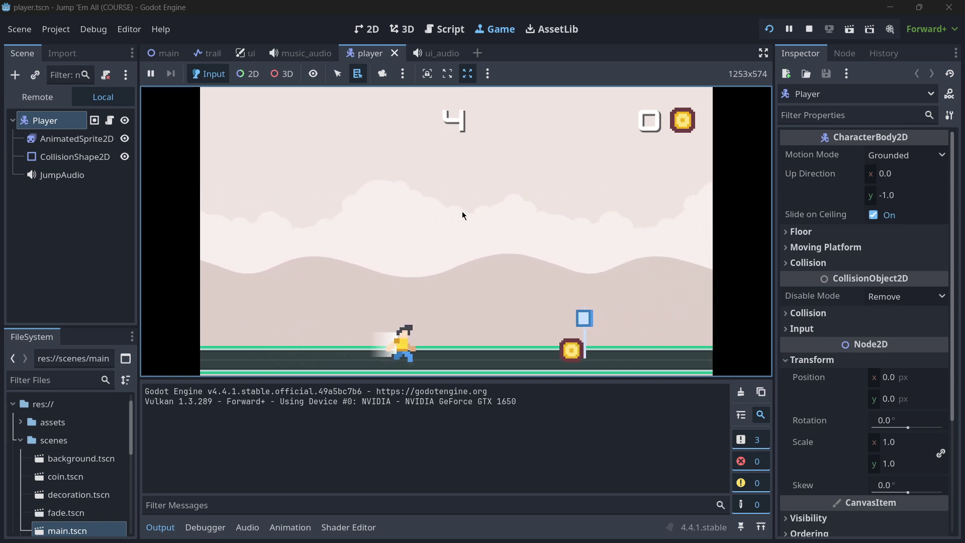
pyautogui.press('space')
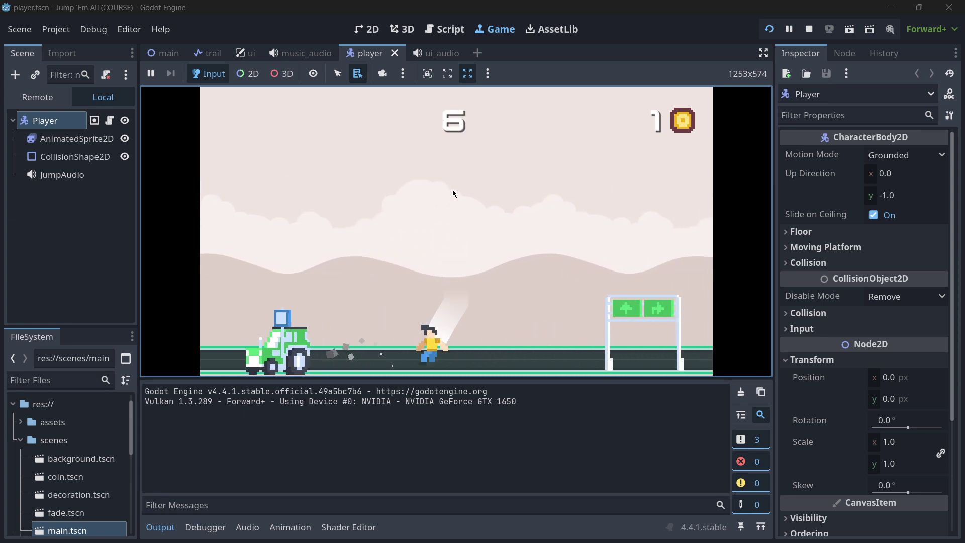
pyautogui.press('space')
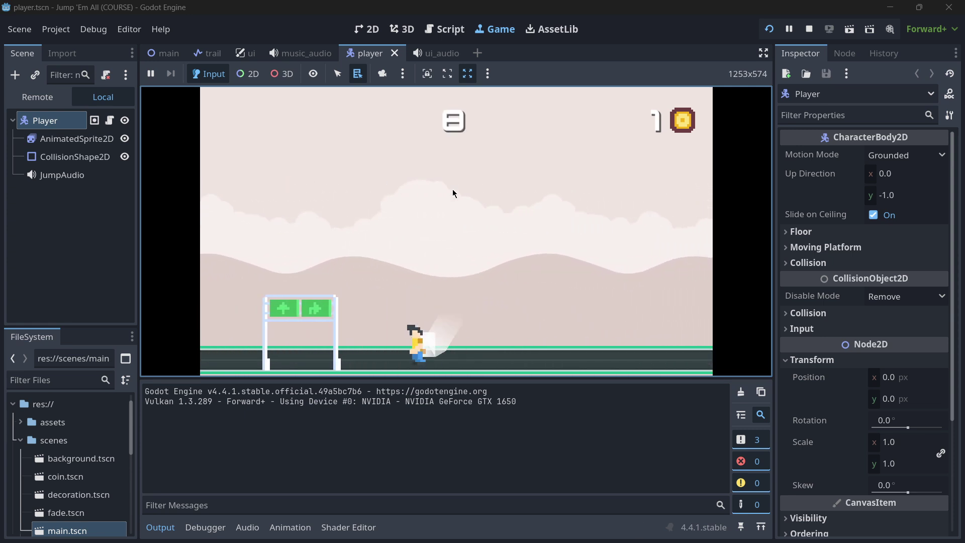
pyautogui.press('space')
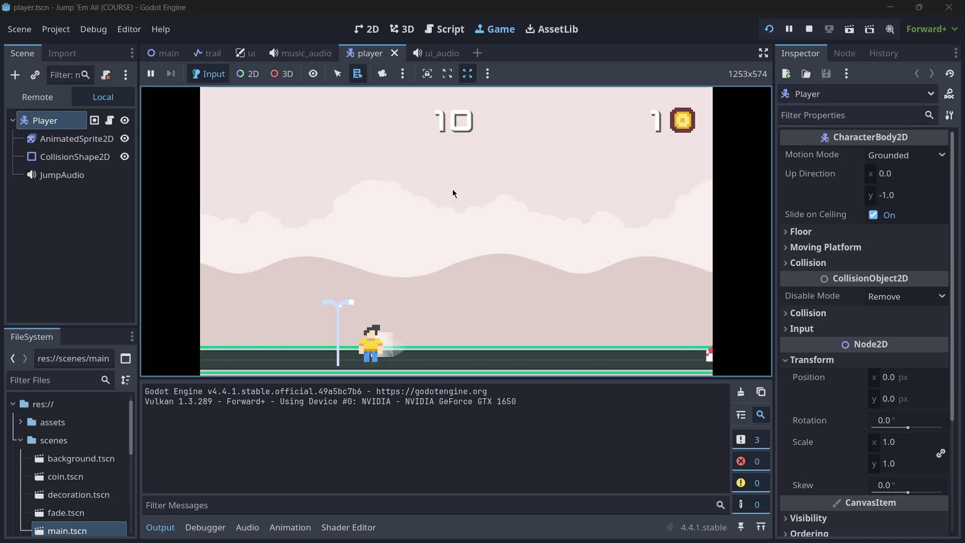
# Clear the red car, then screenshot the game view at score 12.
pyautogui.press('space')
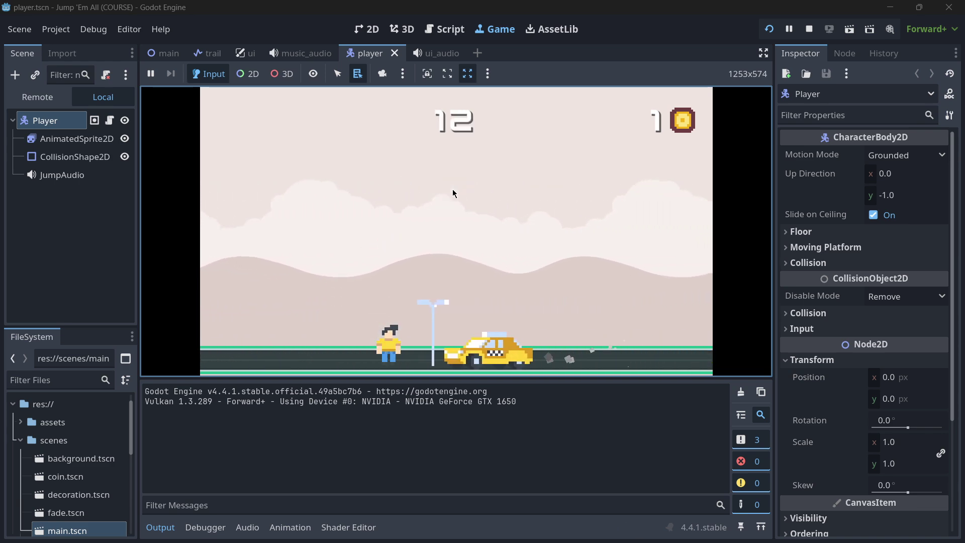
pyautogui.press('super+shift+s')
pyautogui.moveTo(202, 93); pyautogui.dragTo(715, 382)
# Paste the game screenshot onto the whiteboard and enlarge it.
pyautogui.press('super')
pyautogui.hotkey('alt', 'Tab')
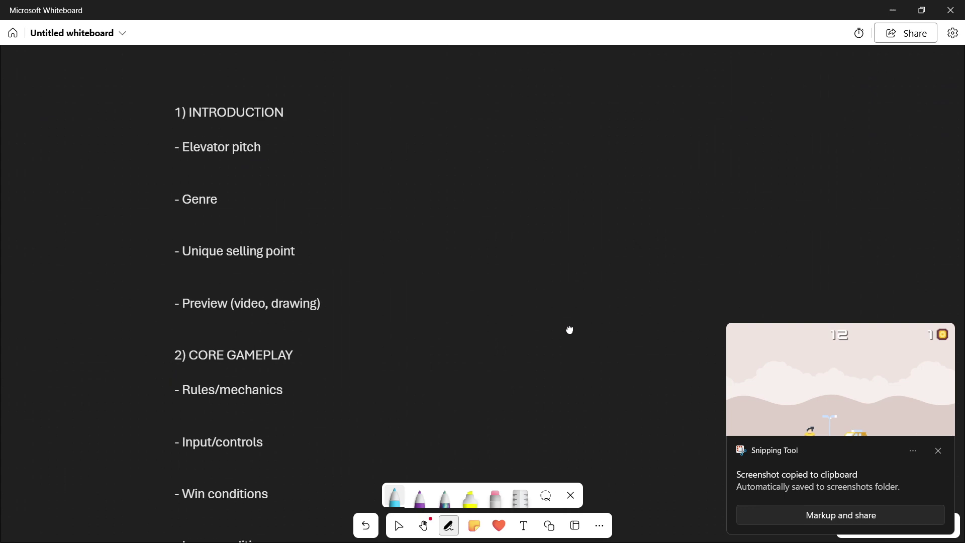
pyautogui.hotkey('ctrl', 'v')
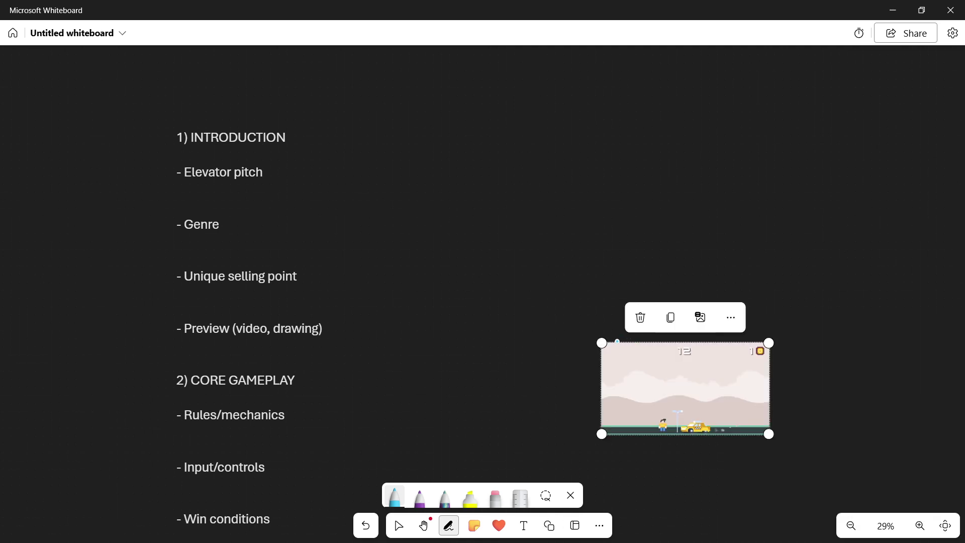
pyautogui.moveTo(602, 343); pyautogui.dragTo(371, 217)
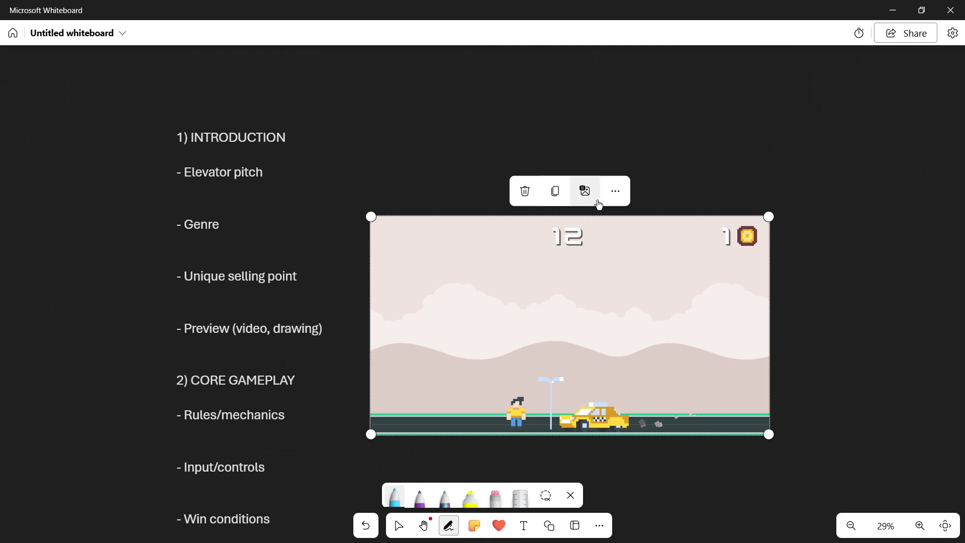
# Move the screenshot to the right of the GDD outline.
pyautogui.click(399, 526)
pyautogui.moveTo(466, 367); pyautogui.dragTo(568, 317)
pyautogui.keyDown('ctrl'); pyautogui.scroll(-3, 568, 317); pyautogui.keyUp('ctrl')
pyautogui.scroll(-2, 512, 401)
pyautogui.click(544, 234)
pyautogui.moveTo(544, 234); pyautogui.dragTo(554, 257)
pyautogui.keyDown('ctrl'); pyautogui.scroll(3, 554, 257); pyautogui.keyUp('ctrl')
pyautogui.moveTo(456, 213); pyautogui.dragTo(499, 316)
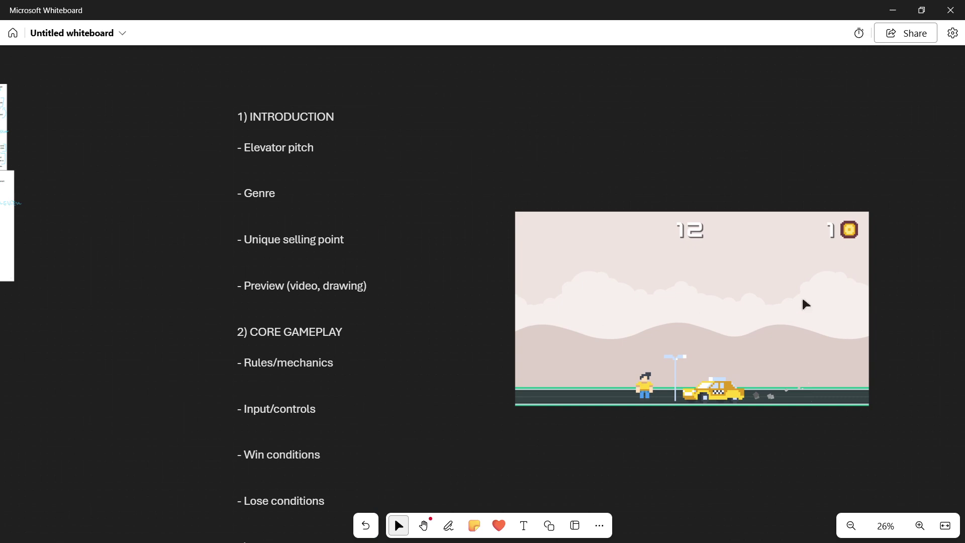
# Fill in the Elevator pitch as a 2D endless runner about dodging obstacles to survive, and Genre '2D endless runner'.
pyautogui.click(322, 144)
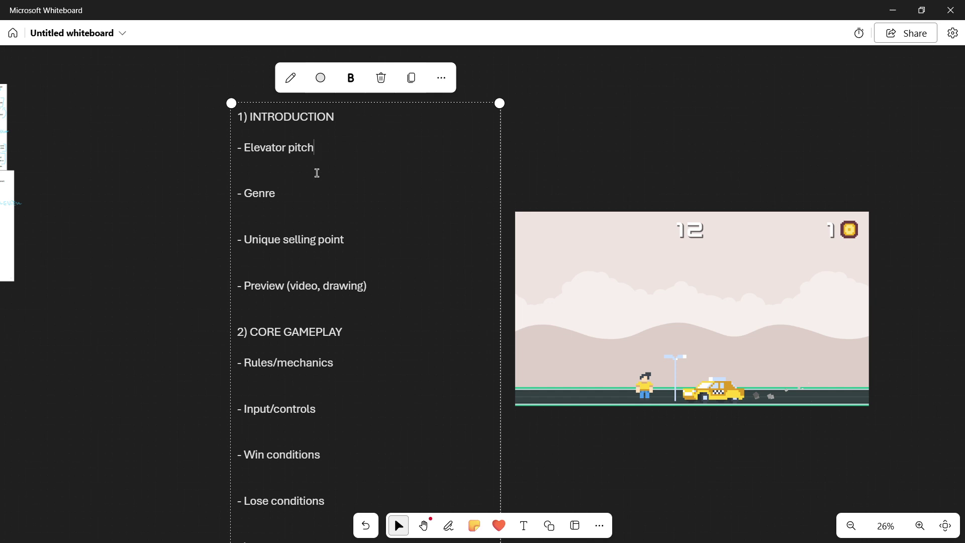
pyautogui.write('this game is a 2D endless runn')
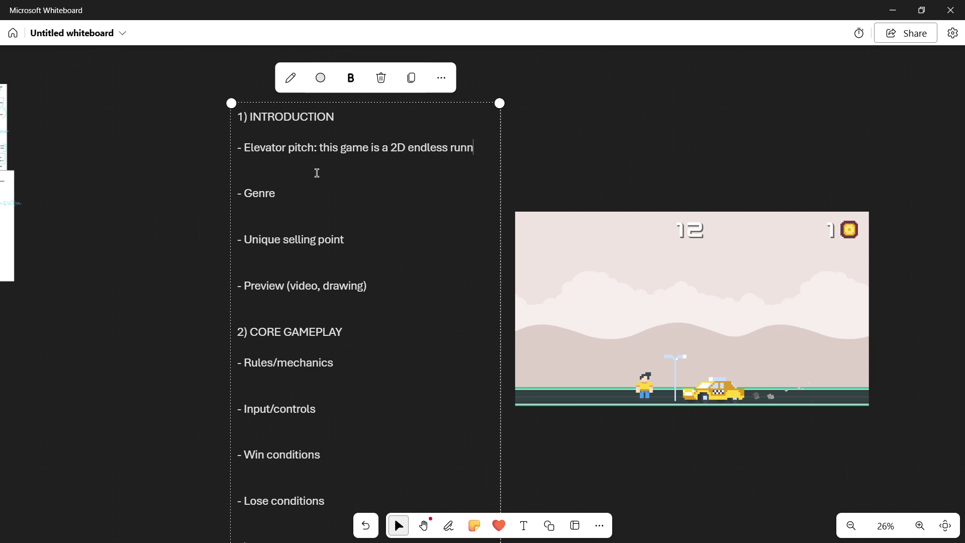
pyautogui.write('er game in which the')
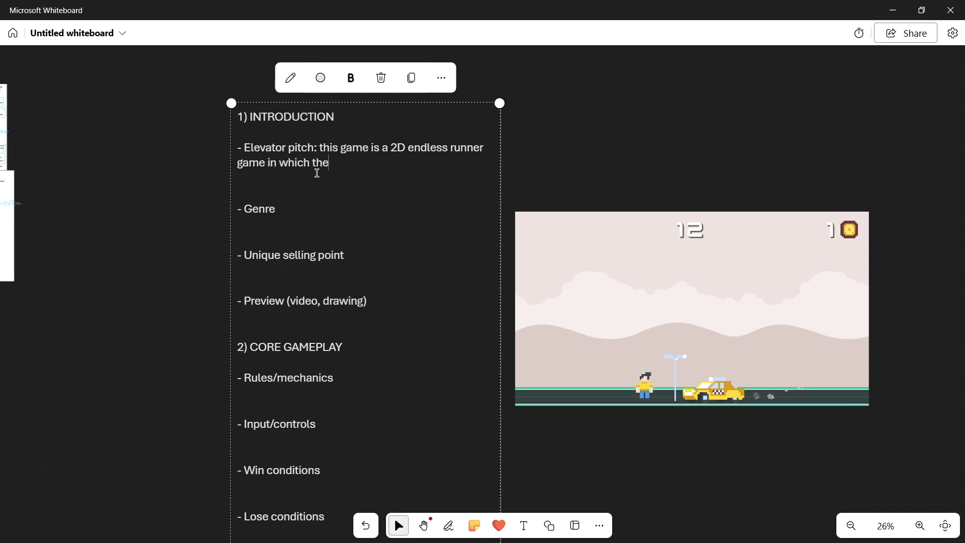
pyautogui.write(' player can move aroun')
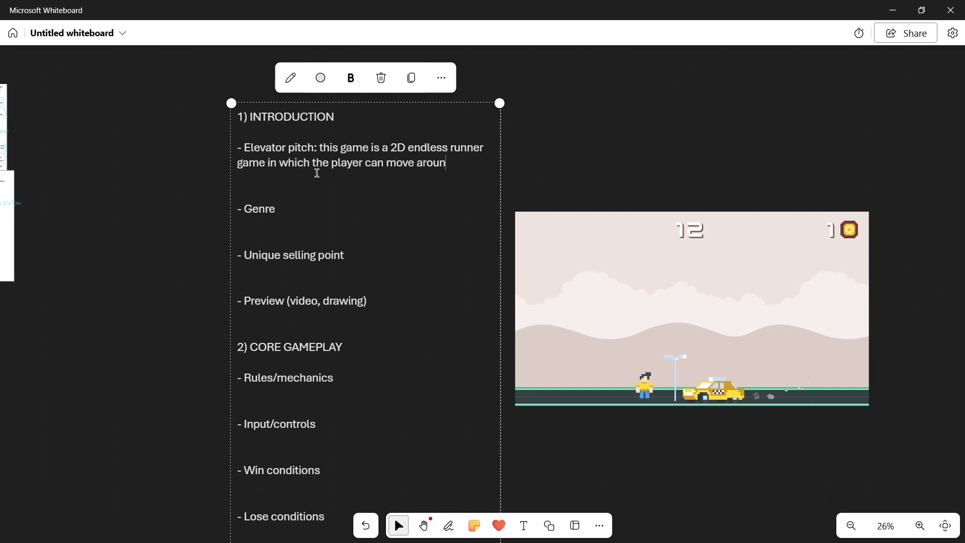
pyautogui.write('d ')
pyautogui.write(', dodges ')
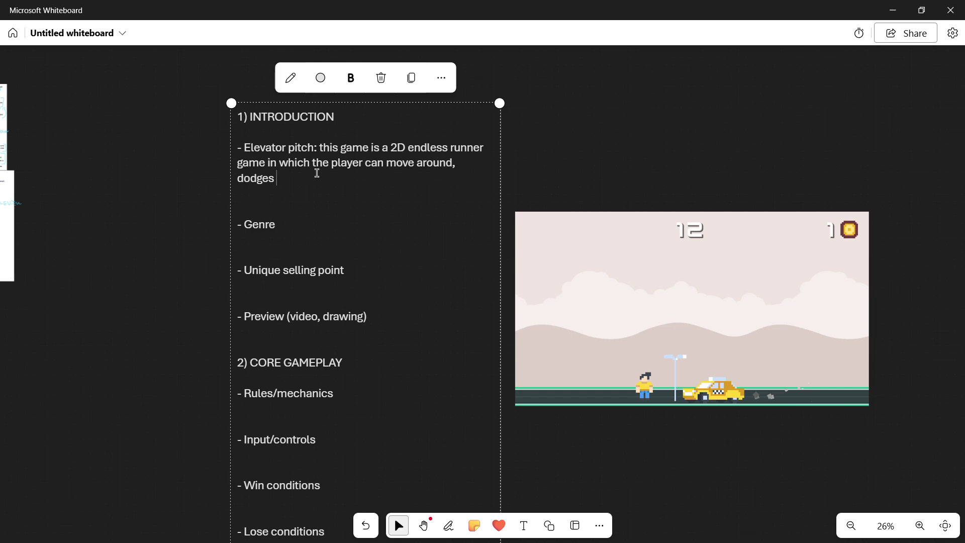
pyautogui.write('obstacles and tr')
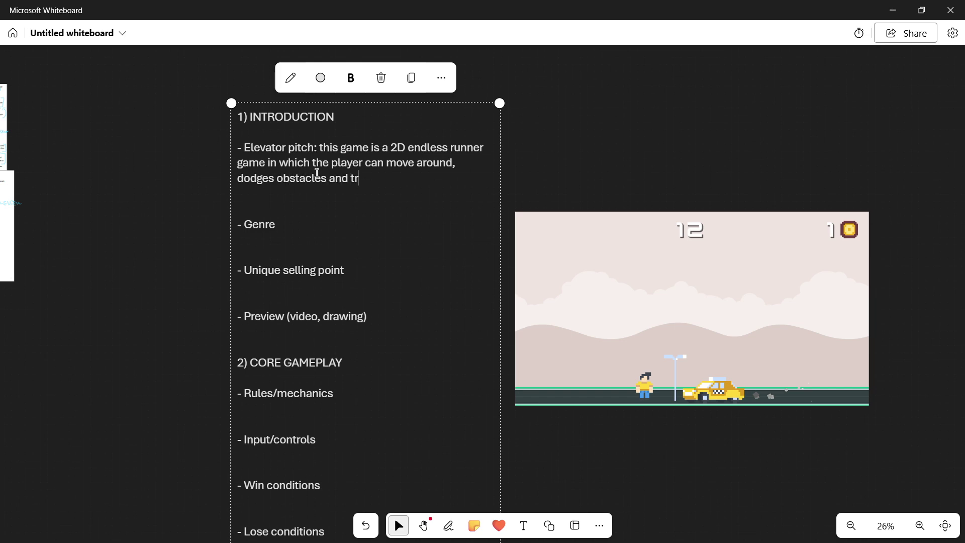
pyautogui.write('ies to d')
pyautogui.press('BackSpace')
pyautogui.write('survive')
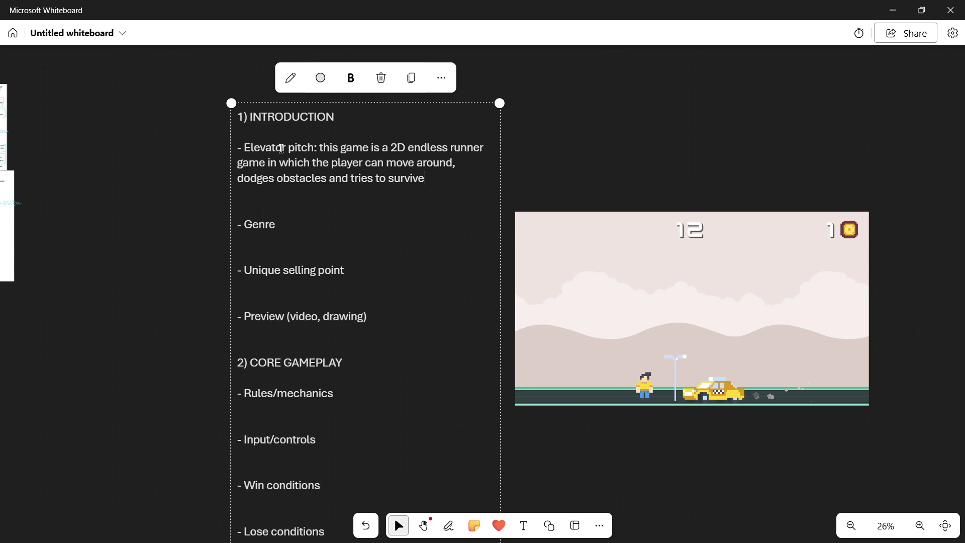
pyautogui.click(277, 225)
pyautogui.write(': 2D endless runner')
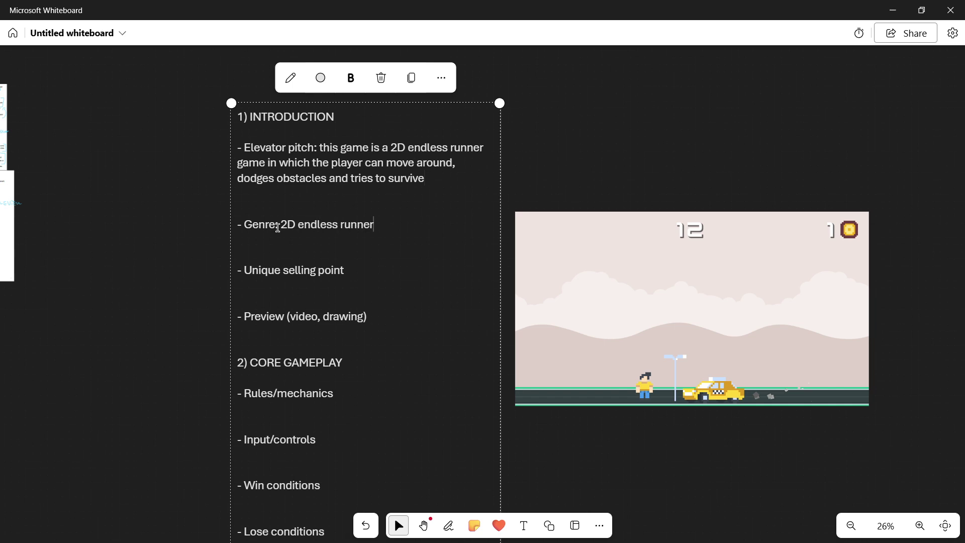
# Enter 'game juice/feel' as the Unique selling point and 'dinosaur game from Chrome' as Preview.
pyautogui.moveTo(352, 274); pyautogui.dragTo(235, 263)
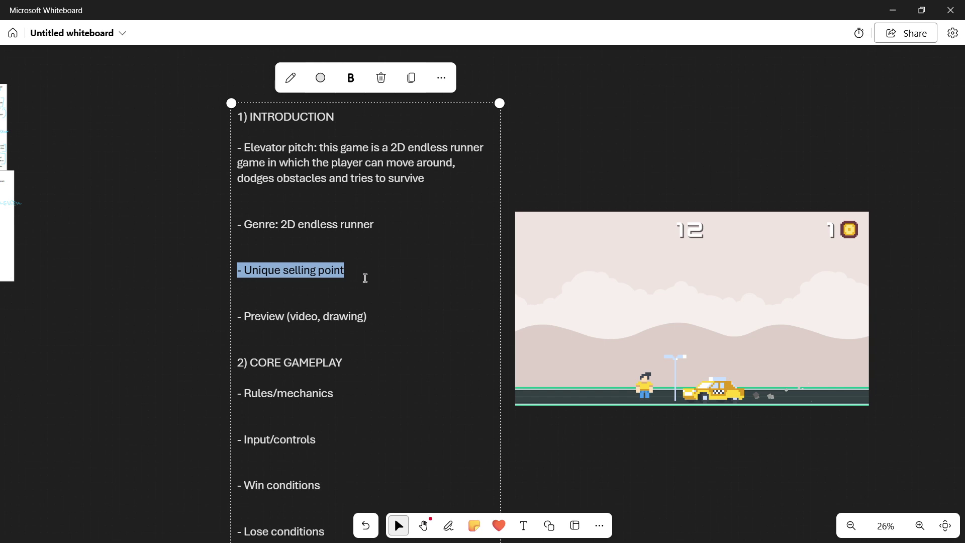
pyautogui.click(361, 274)
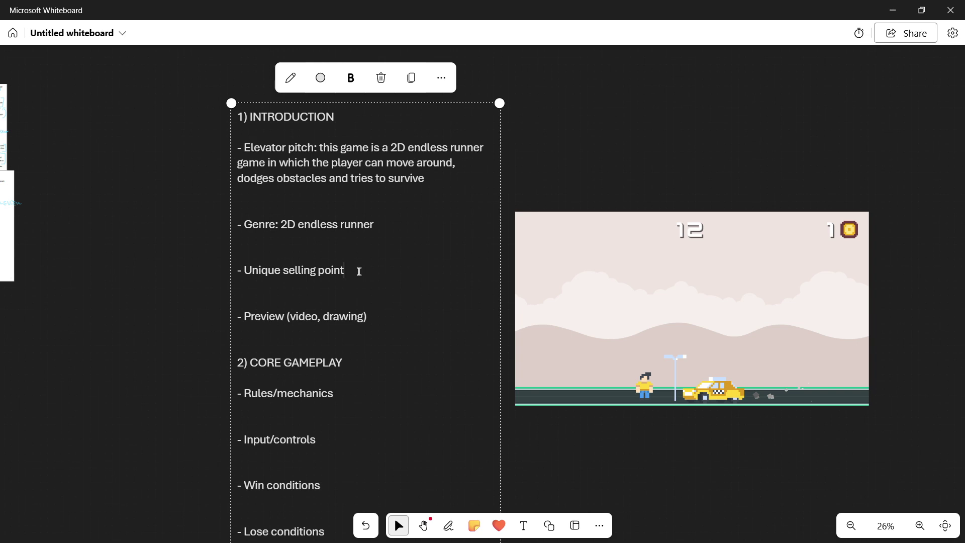
pyautogui.write('game j')
pyautogui.press('BackSpace')
pyautogui.press('BackSpace')
pyautogui.press('BackSpace')
pyautogui.press('BackSpace')
pyautogui.write('ame juice/feel')
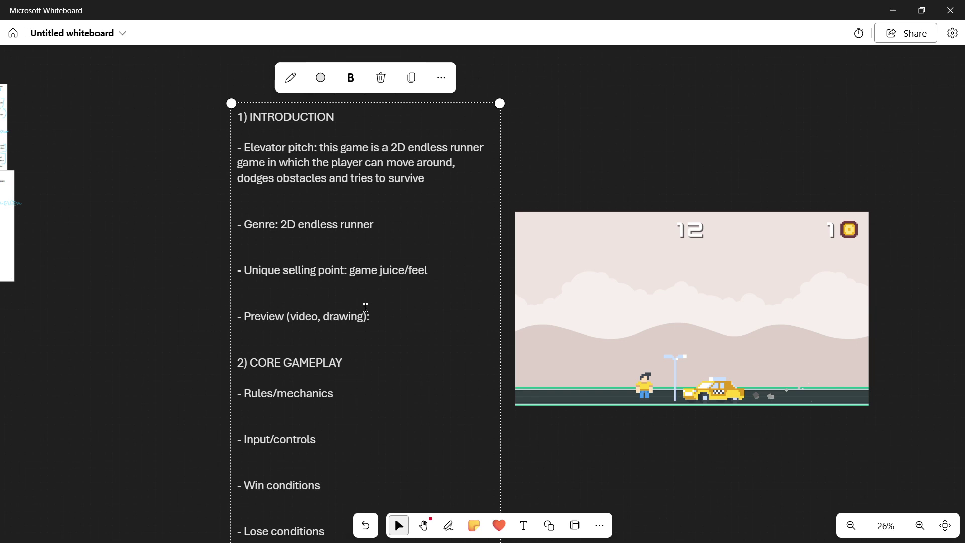
pyautogui.write('dinosaur game from Crh')
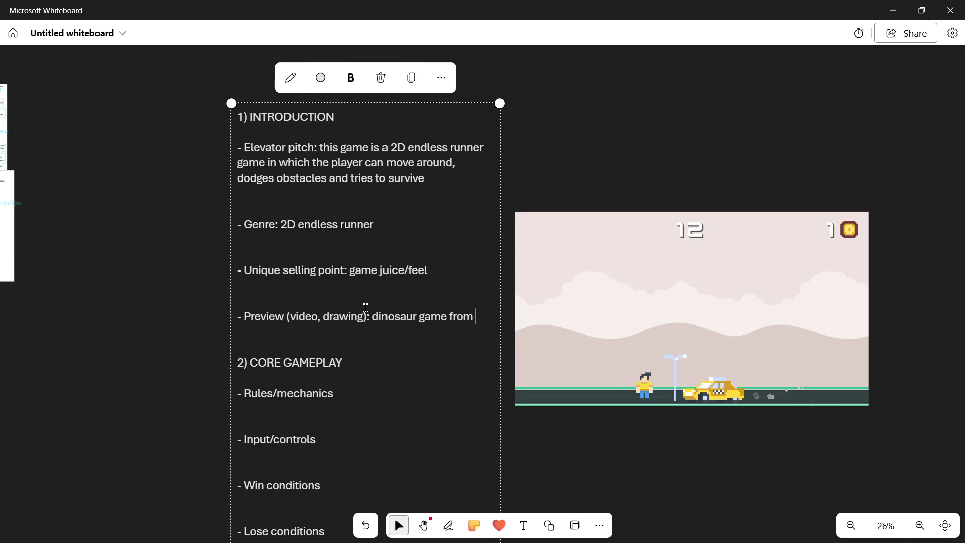
pyautogui.press('BackSpace')
pyautogui.press('BackSpace')
# Write the rules: '1) The player has gravity, 2) The player dodges vehicles'.
pyautogui.write('hrome')
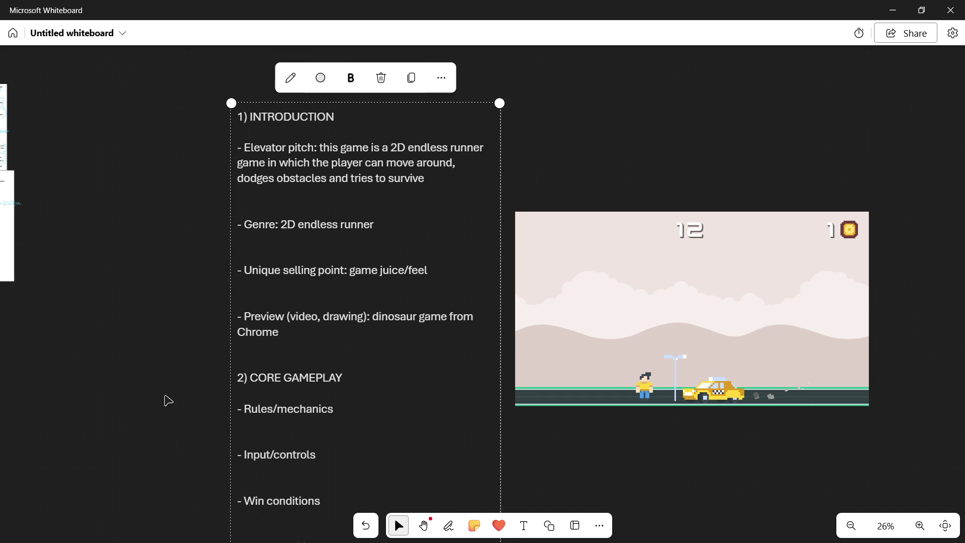
pyautogui.moveTo(166, 399); pyautogui.dragTo(146, 253)
pyautogui.click(210, 263)
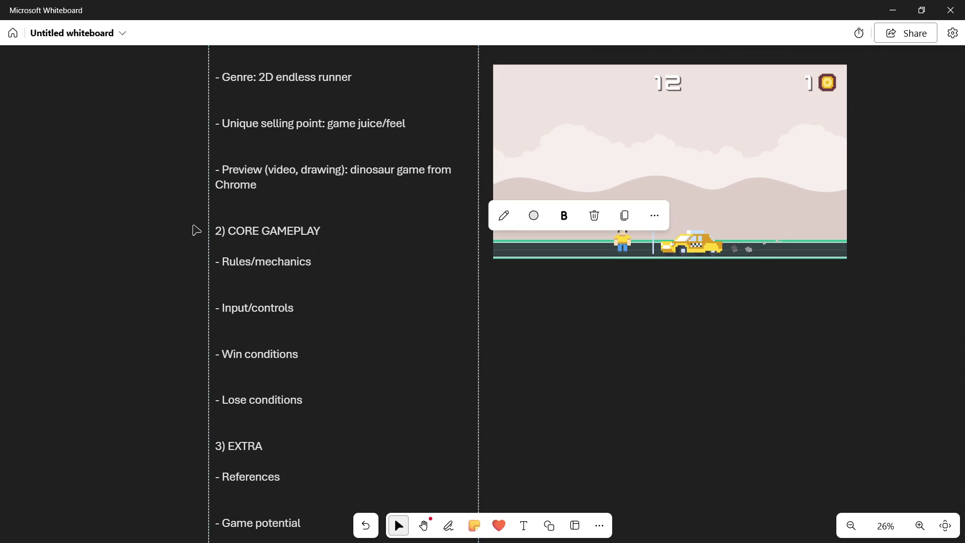
pyautogui.write(':')
pyautogui.press('Return')
pyautogui.press('Escape')
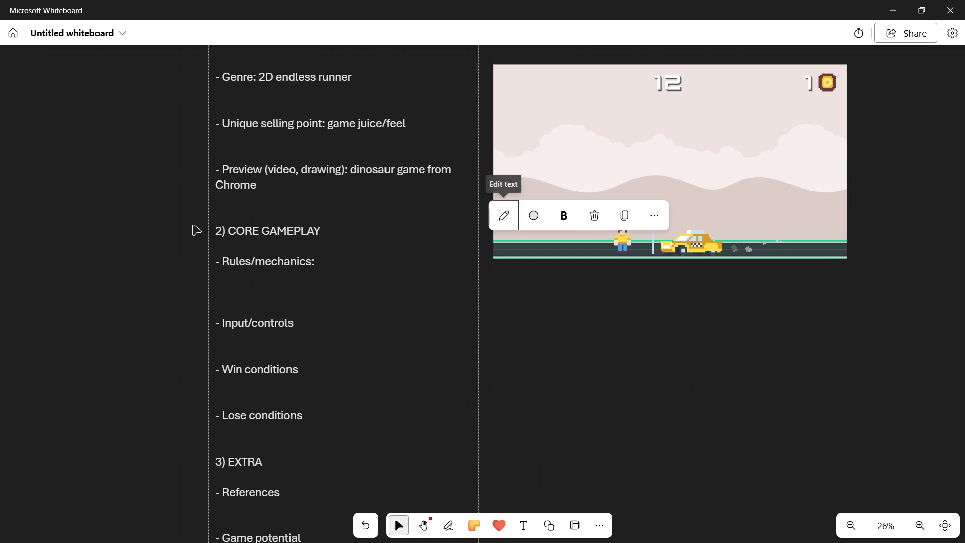
pyautogui.scroll(2, 337, 276)
pyautogui.write('1) The player')
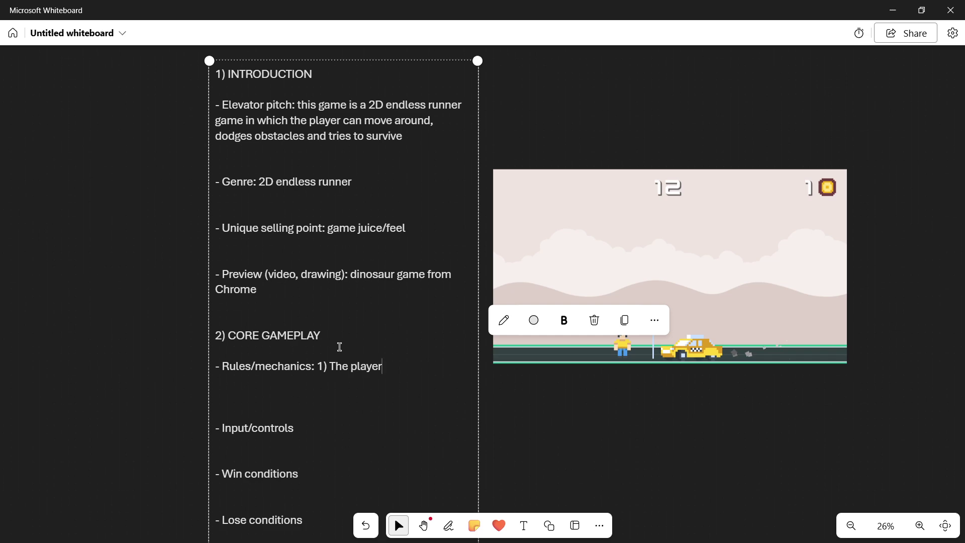
pyautogui.write(' moves with')
pyautogui.press('BackSpace')
pyautogui.press('BackSpace')
pyautogui.press('BackSpace')
pyautogui.press('BackSpace')
pyautogui.press('BackSpace')
pyautogui.press('BackSpace')
pyautogui.press('BackSpace')
pyautogui.press('BackSpace')
pyautogui.press('BackSpace')
pyautogui.press('BackSpace')
pyautogui.write('has gravity, 2) The player dodges ')
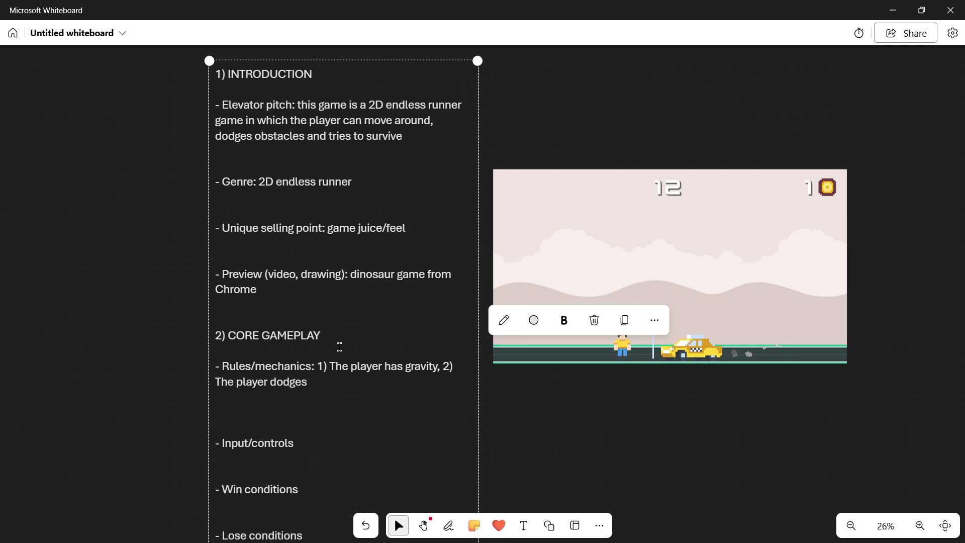
pyautogui.write('vechi')
pyautogui.press('BackSpace')
pyautogui.press('BackSpace')
pyautogui.press('BackSpace')
pyautogui.write('hicles')
# Fill in WASD as the controls, the win condition, and 'collide with a car' as the lose condition.
pyautogui.click(319, 448)
pyautogui.write('WASD')
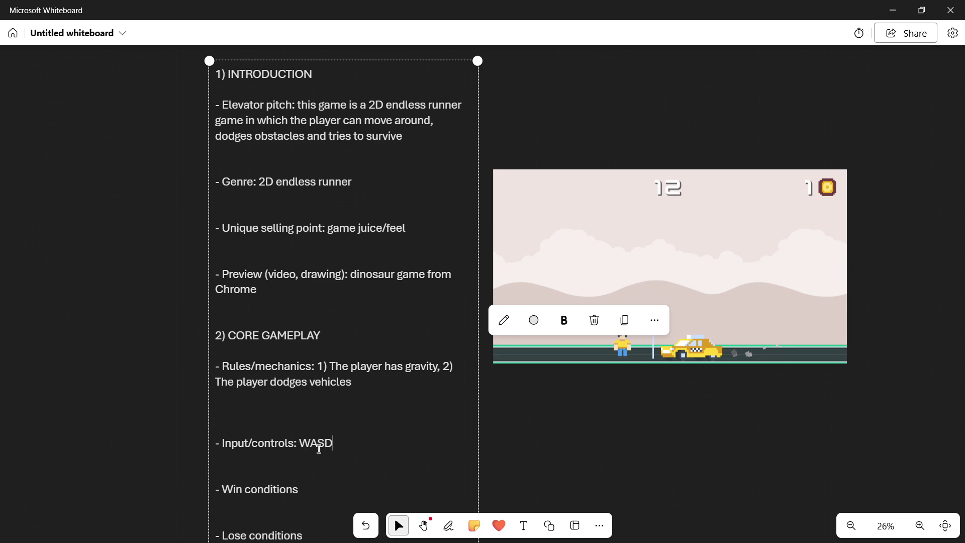
pyautogui.moveTo(92, 339); pyautogui.dragTo(65, 243)
pyautogui.click(295, 378)
pyautogui.scroll(2, 294, 392)
pyautogui.click(284, 488)
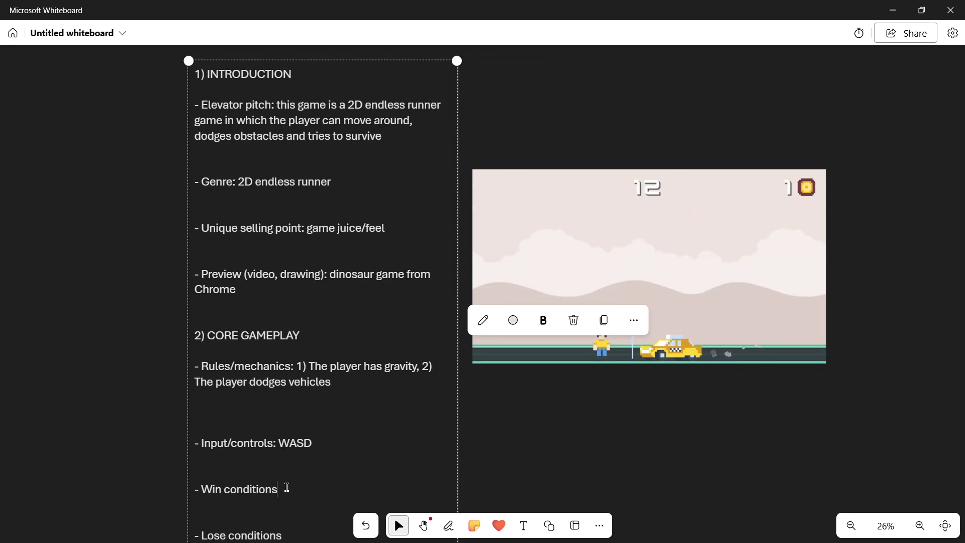
pyautogui.write(': ')
pyautogui.write('N')
pyautogui.moveTo(601, 412); pyautogui.dragTo(575, 242)
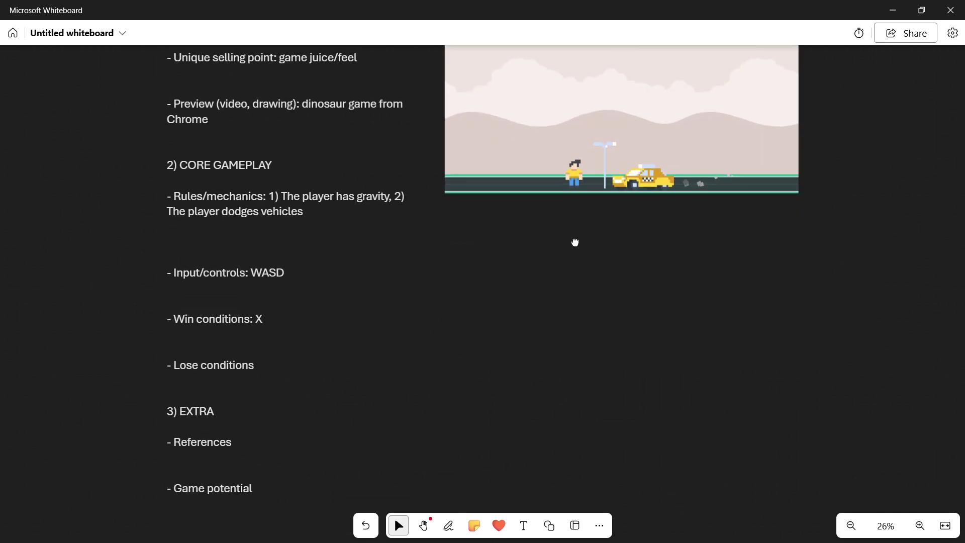
pyautogui.click(279, 372)
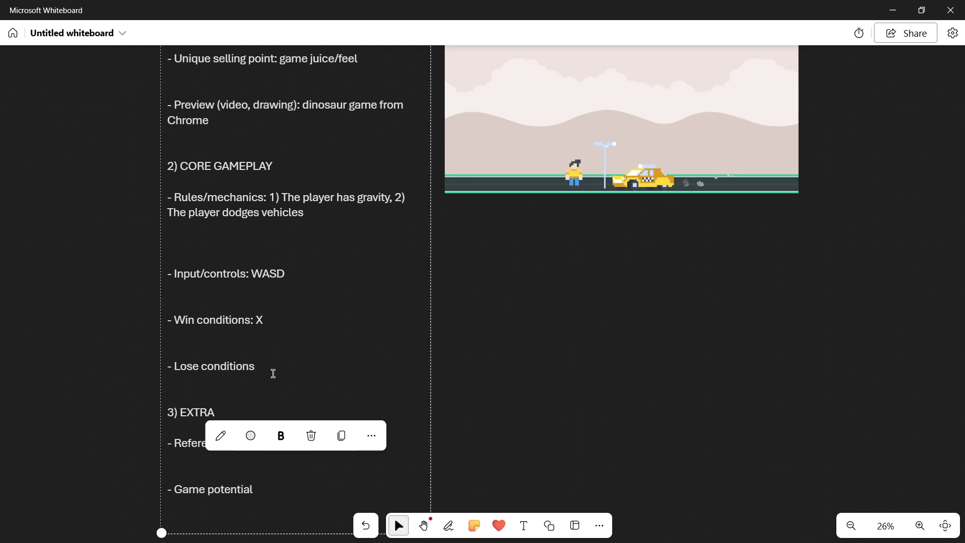
pyautogui.write('collide with a car')
# Find the Game potential line under 3) EXTRA in the notes text box.
pyautogui.click(538, 405)
pyautogui.scroll(-3, 258, 449)
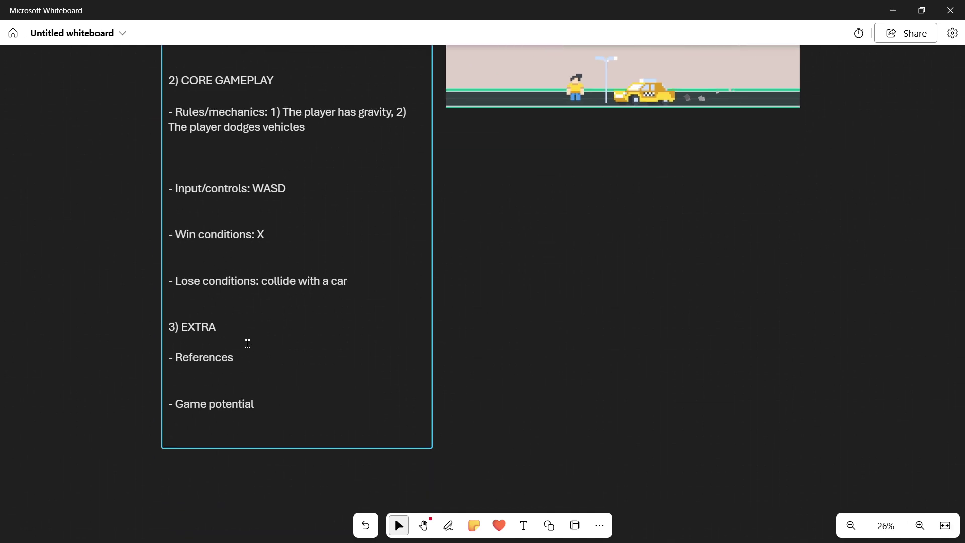
pyautogui.click(260, 408)
pyautogui.click(268, 404)
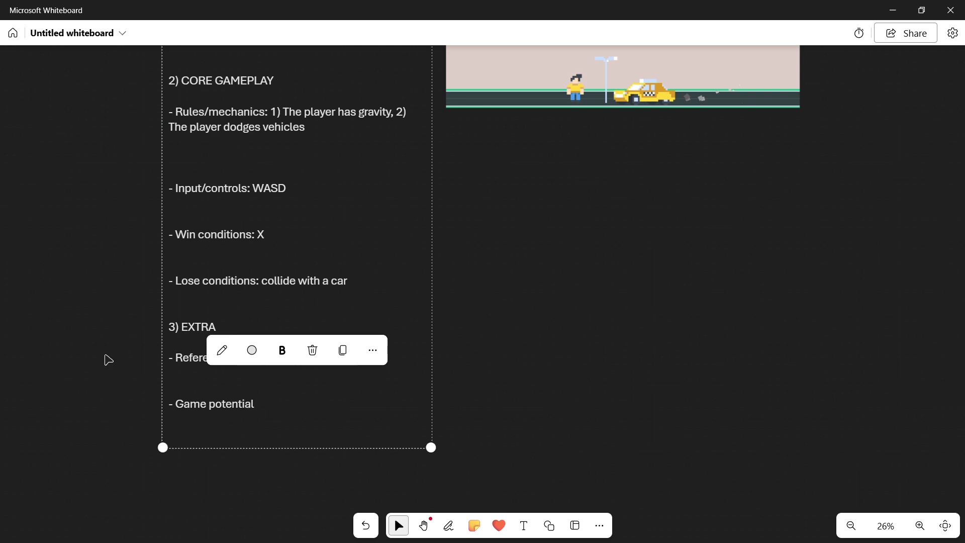
pyautogui.click(109, 400)
pyautogui.scroll(9, 136, 395)
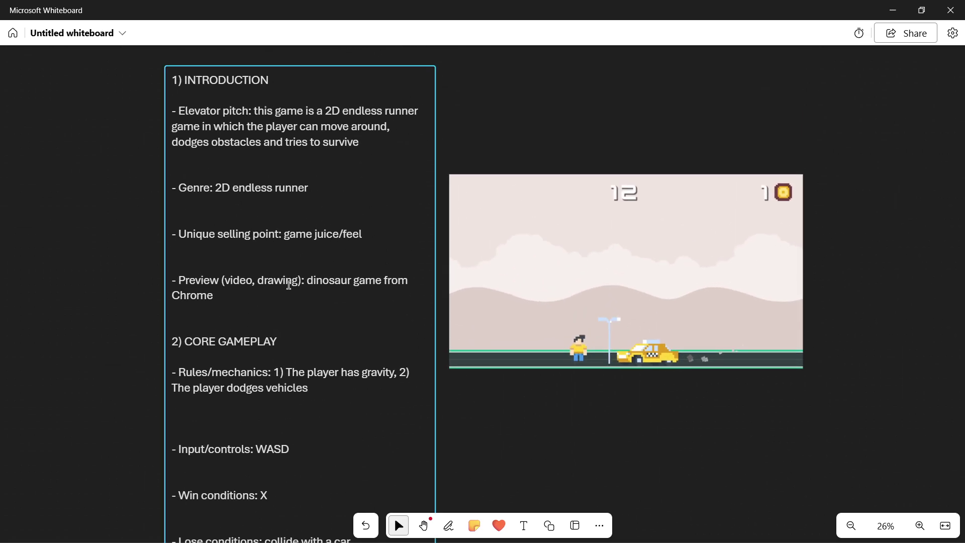
pyautogui.scroll(-5, 236, 323)
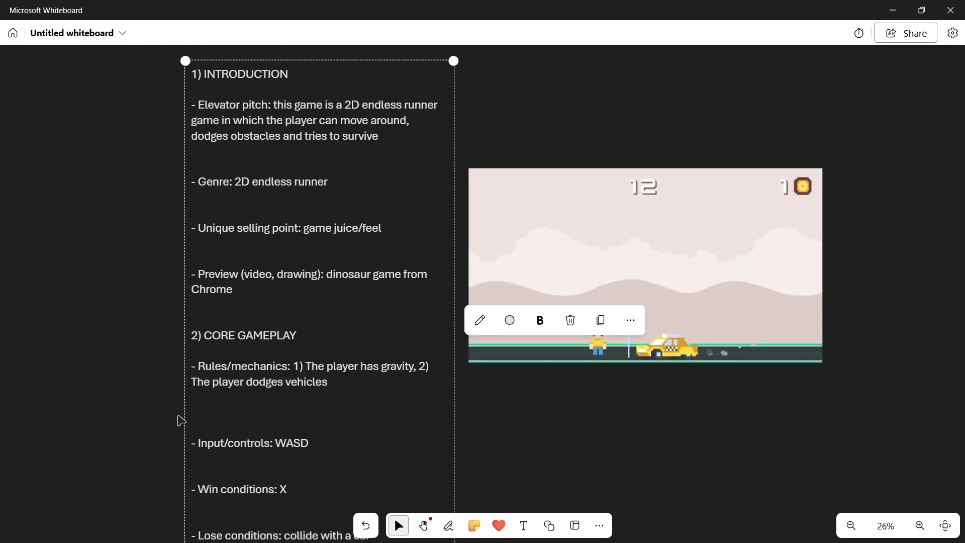
pyautogui.scroll(-5, 170, 424)
# Nudge the notes box left and replace 'Game potential' with 'Other mechanics/comments'.
pyautogui.click(295, 360)
pyautogui.moveTo(295, 360); pyautogui.dragTo(173, 360)
pyautogui.click(255, 365)
pyautogui.press('BackSpace')
pyautogui.write('Other mechanics')
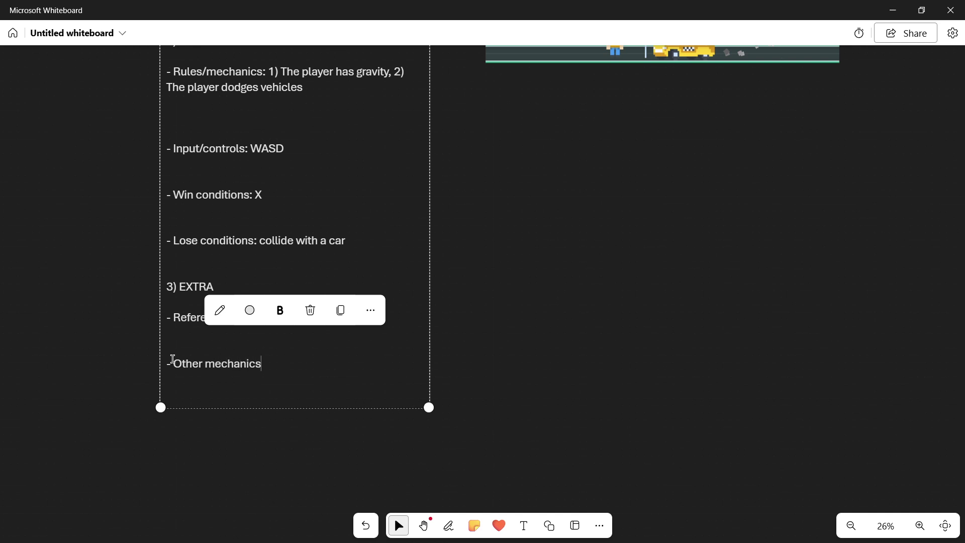
pyautogui.write('/comments')
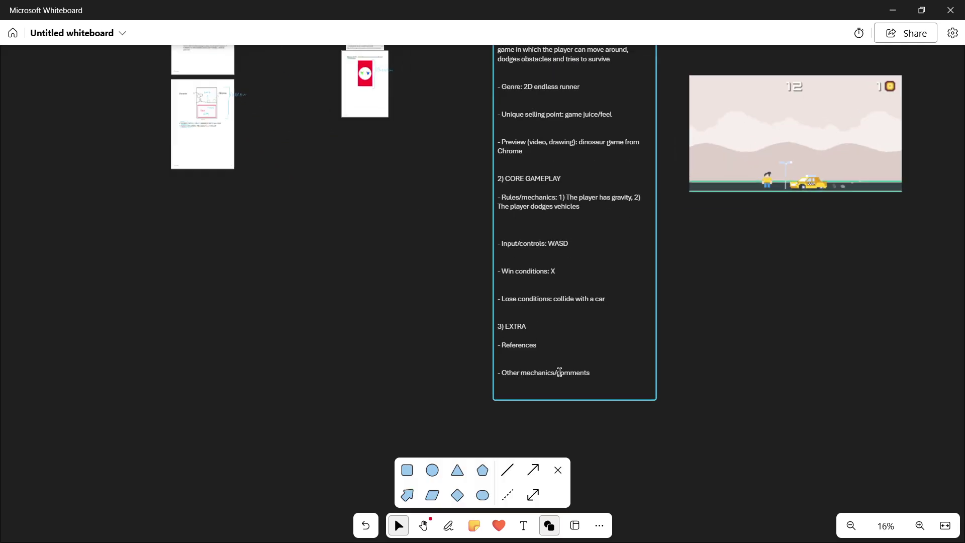
pyautogui.scroll(3, 330, 373)
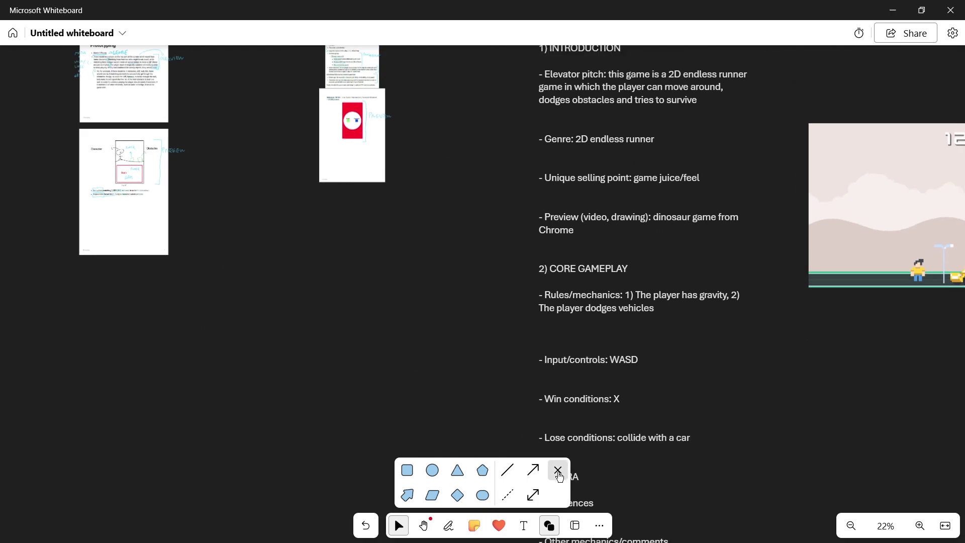
pyautogui.click(558, 470)
pyautogui.scroll(5, 430, 251)
pyautogui.keyDown('ctrl'); pyautogui.scroll(6, 403, 293); pyautogui.keyUp('ctrl')
pyautogui.keyDown('ctrl'); pyautogui.scroll(8, 430, 298); pyautogui.keyUp('ctrl')
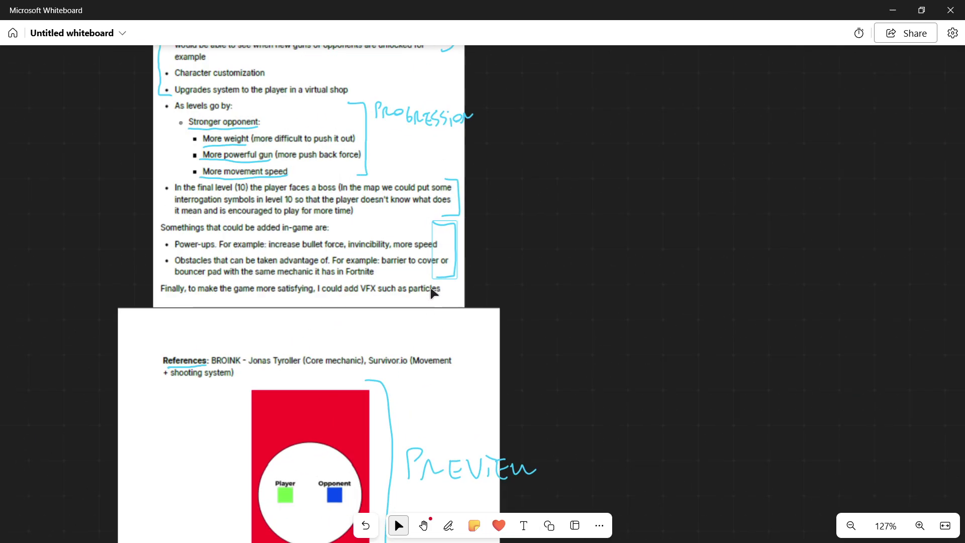
pyautogui.keyDown('ctrl'); pyautogui.scroll(-5, 450, 230); pyautogui.keyUp('ctrl')
pyautogui.keyDown('ctrl'); pyautogui.scroll(-6, 332, 245); pyautogui.keyUp('ctrl')
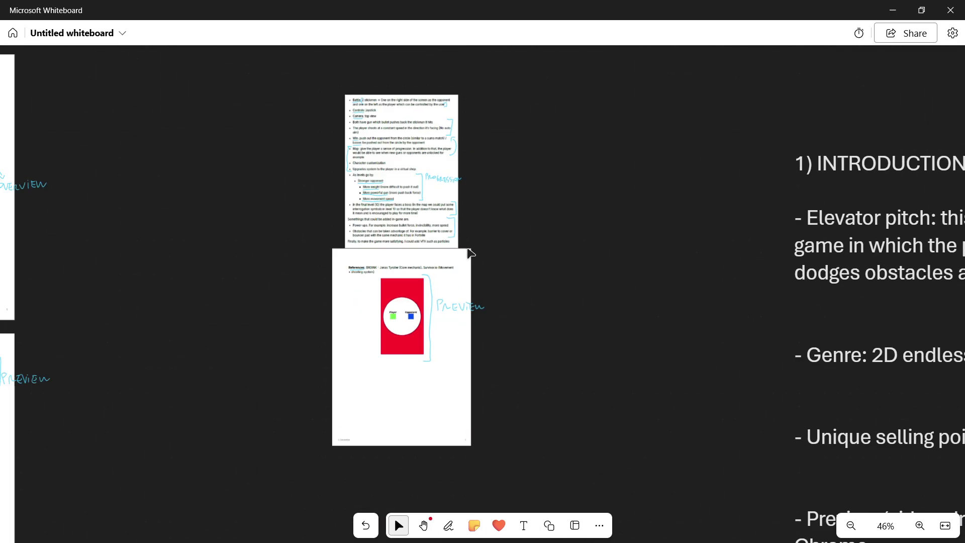
pyautogui.hscroll(-5, 674, 304)
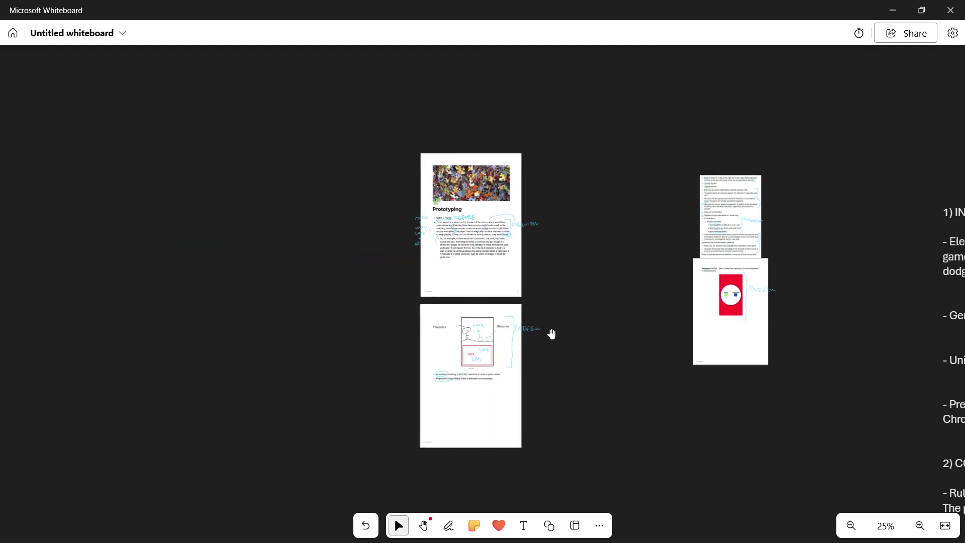
pyautogui.hscroll(15, 554, 334)
pyautogui.scroll(-4, 484, 276)
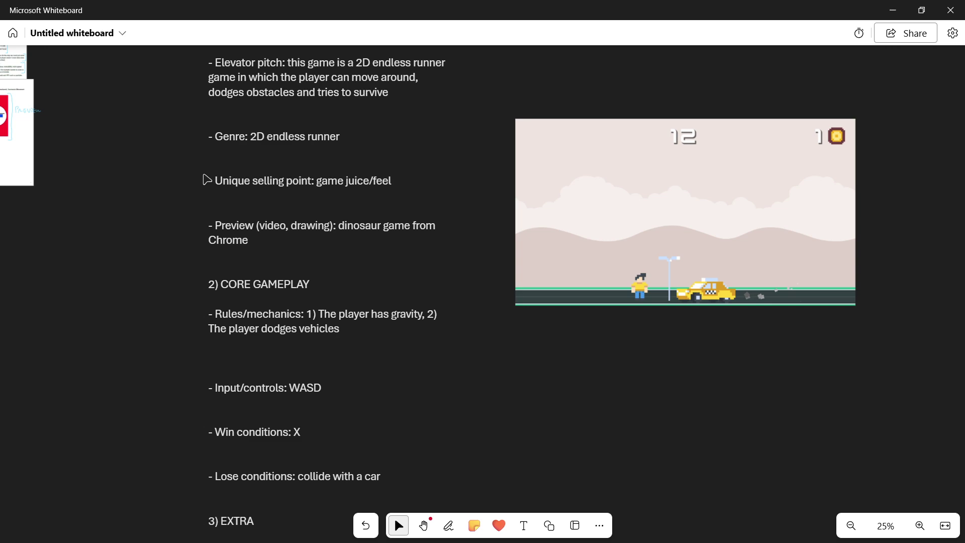
pyautogui.keyDown('ctrl'); pyautogui.scroll(-3, 420, 215); pyautogui.keyUp('ctrl')
pyautogui.keyDown('ctrl'); pyautogui.scroll(3, 452, 216); pyautogui.keyUp('ctrl')
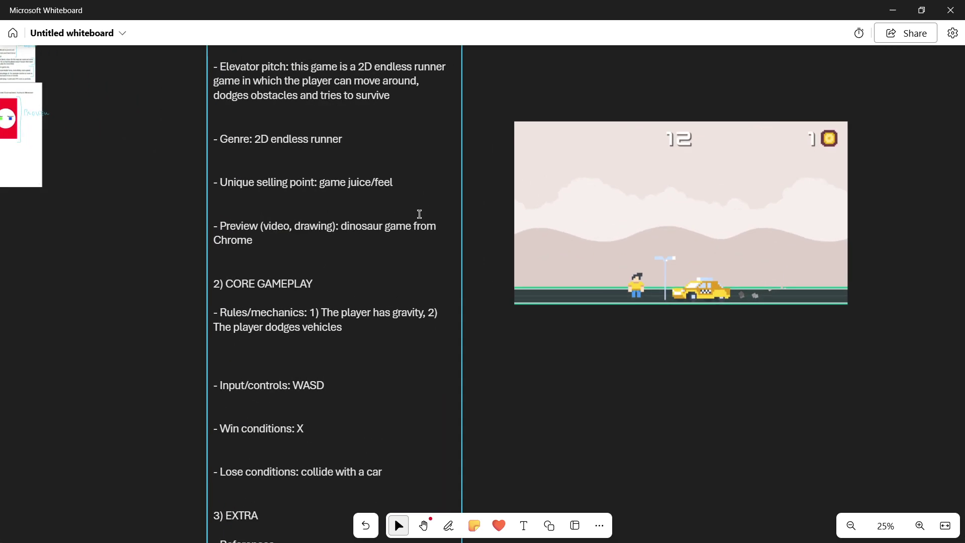
pyautogui.keyDown('ctrl'); pyautogui.scroll(-2, 419, 214); pyautogui.keyUp('ctrl')
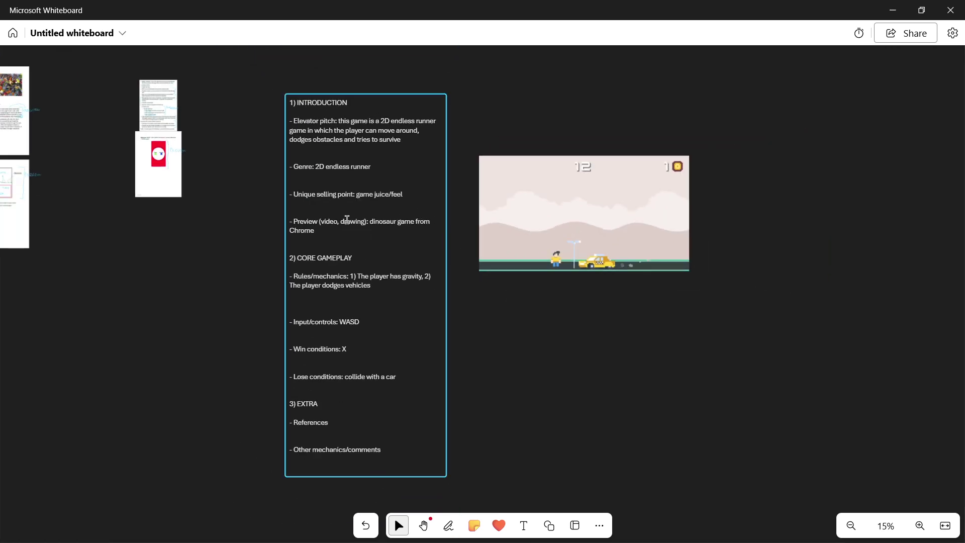
pyautogui.click(347, 220)
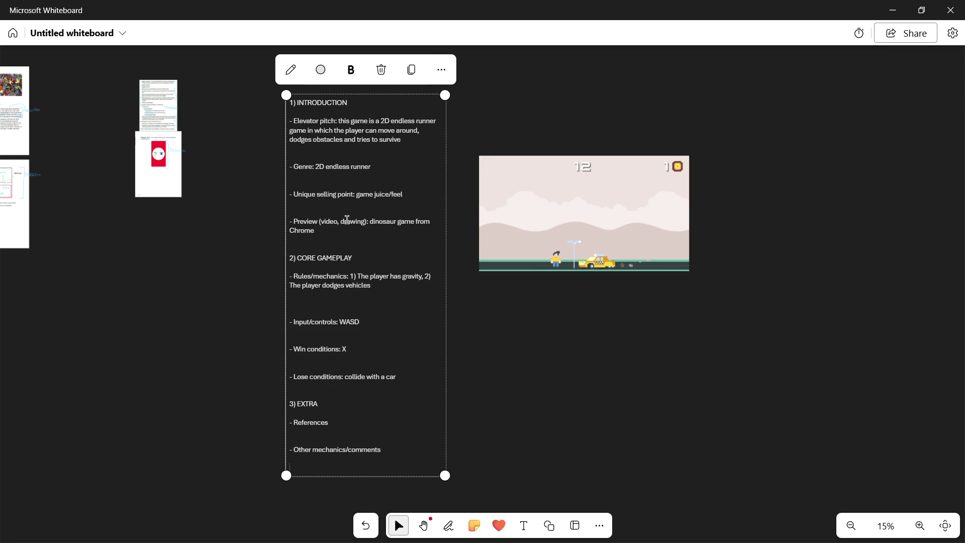
# Point out the Godot course's $44.99 price, 29 students and 5.5 video hours, then switch to the Unity RPG page.
pyautogui.hotkey('alt', 'Tab')
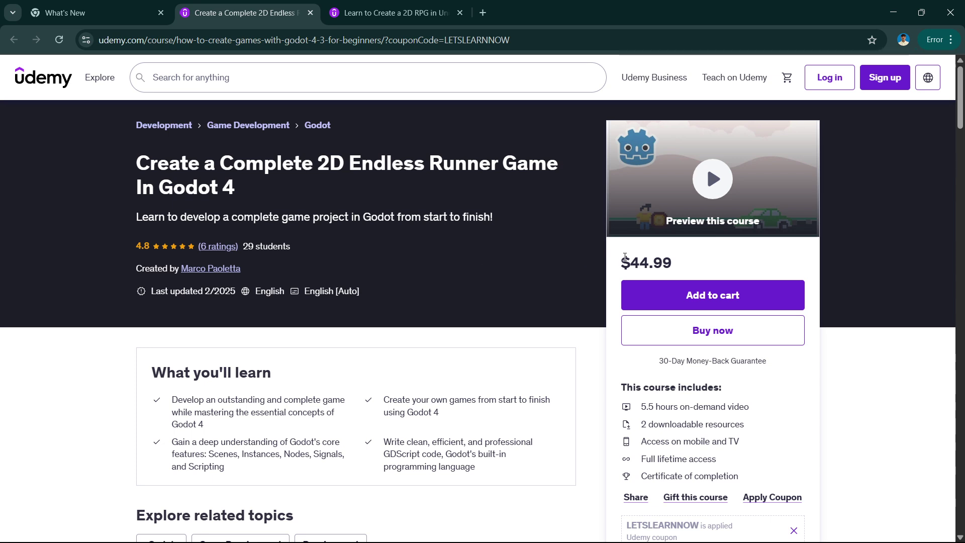
pyautogui.moveTo(623, 259); pyautogui.dragTo(675, 261)
pyautogui.click(674, 261)
pyautogui.moveTo(242, 247); pyautogui.dragTo(302, 249)
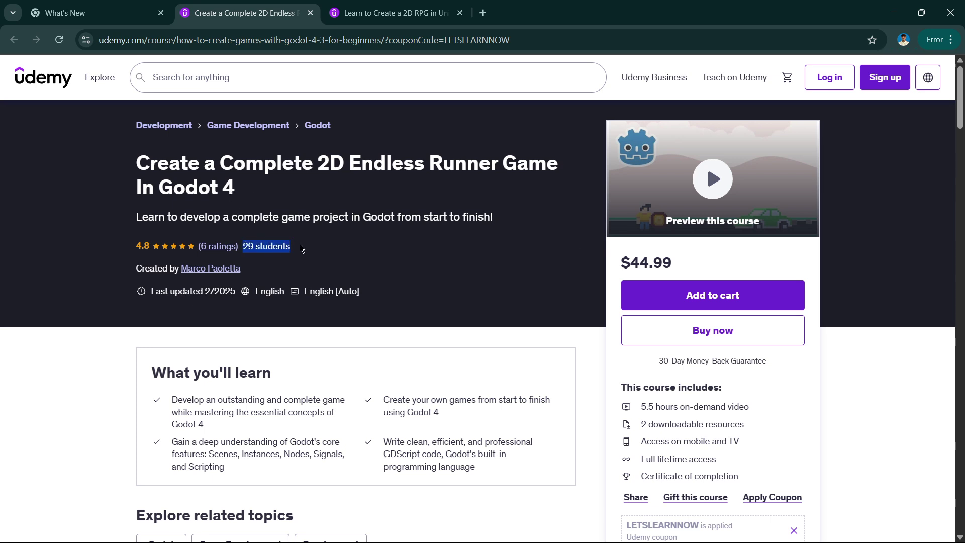
pyautogui.click(131, 247)
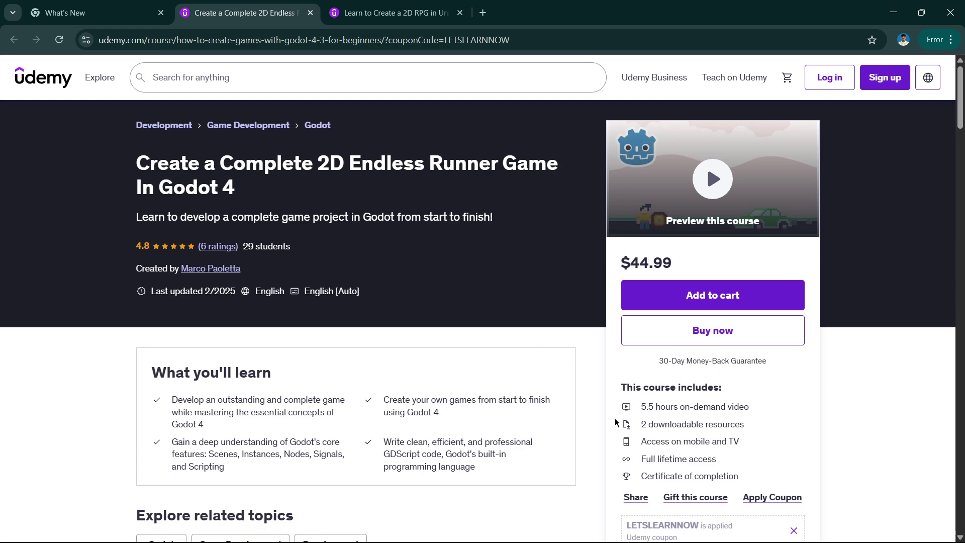
pyautogui.moveTo(643, 408); pyautogui.dragTo(751, 408)
pyautogui.click(732, 387)
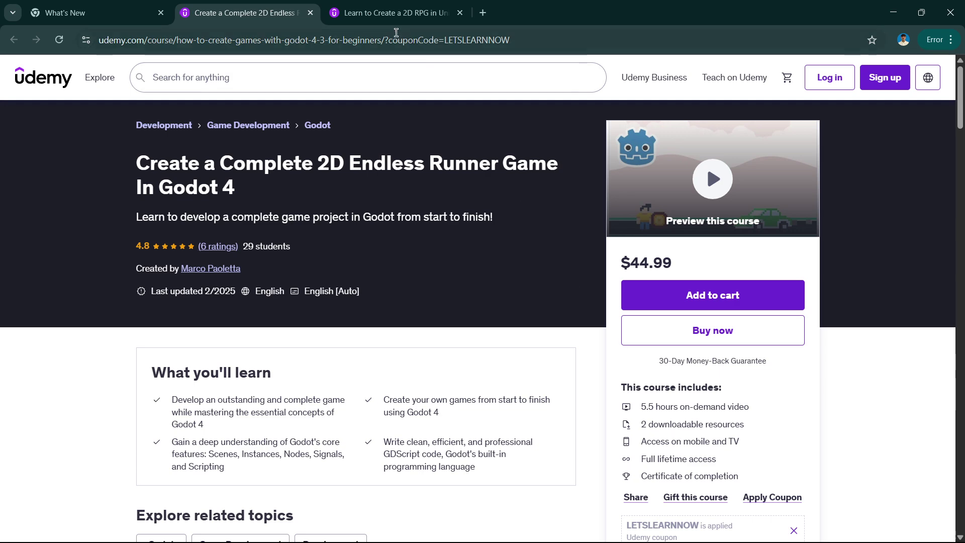
pyautogui.hotkey('ctrl', 'Tab')
pyautogui.click(297, 305)
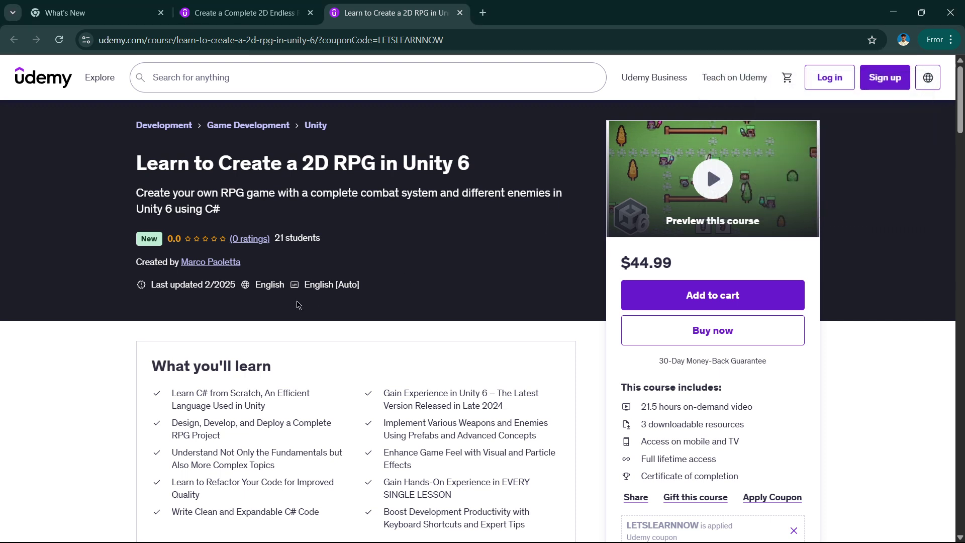
pyautogui.moveTo(642, 406); pyautogui.dragTo(660, 406)
pyautogui.click(658, 406)
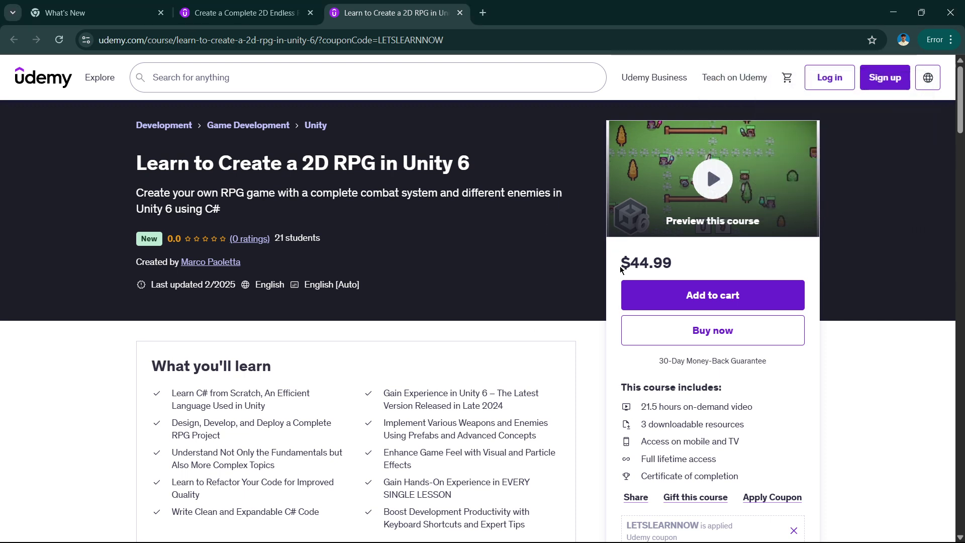
pyautogui.moveTo(621, 265); pyautogui.dragTo(676, 269)
pyautogui.click(678, 269)
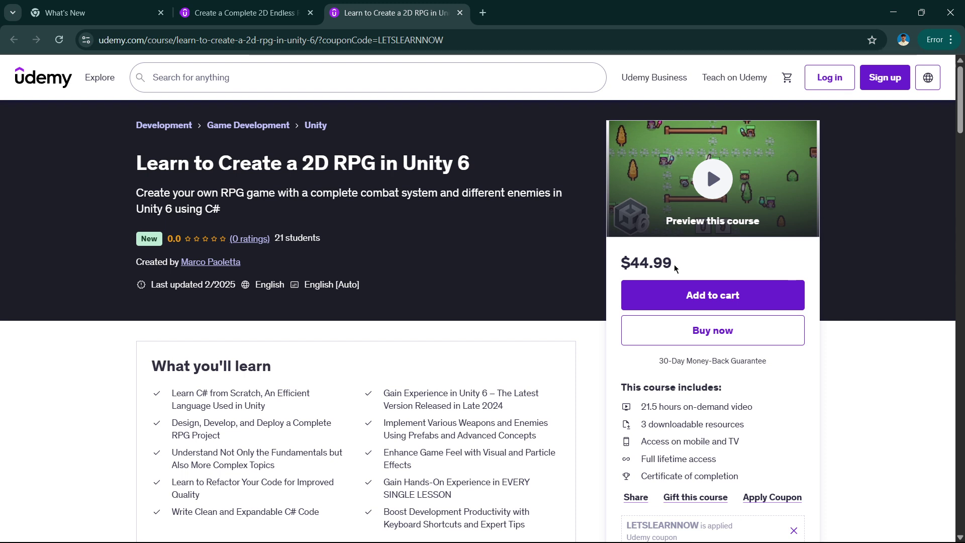
pyautogui.moveTo(274, 242); pyautogui.dragTo(330, 244)
pyautogui.click(330, 244)
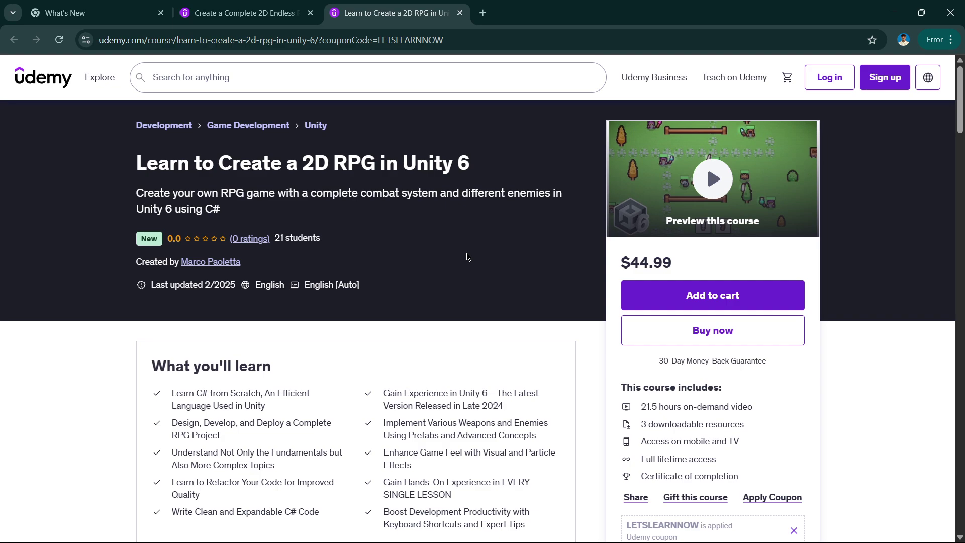
pyautogui.scroll(-15, 467, 255)
pyautogui.click(392, 318)
pyautogui.scroll(-16, 379, 302)
pyautogui.scroll(14, 397, 317)
pyautogui.scroll(20, 427, 334)
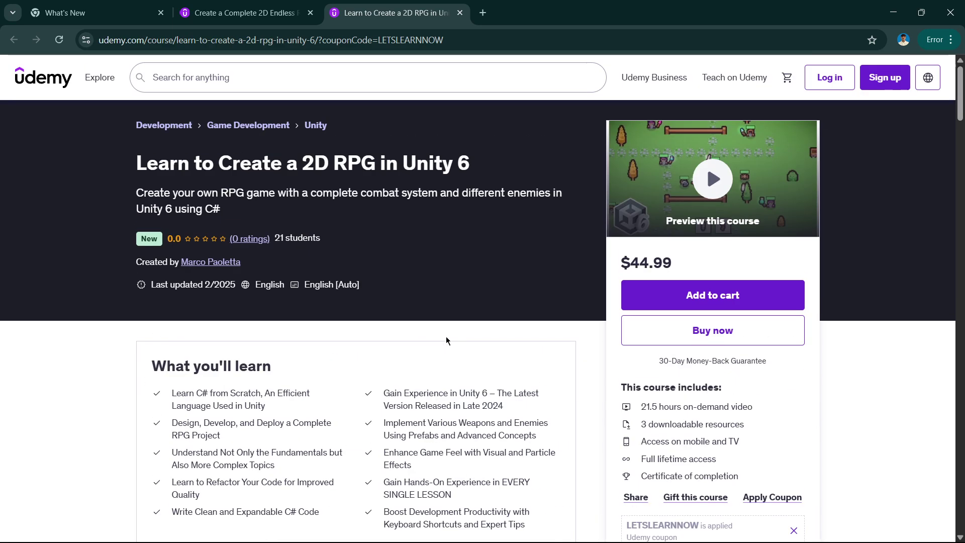